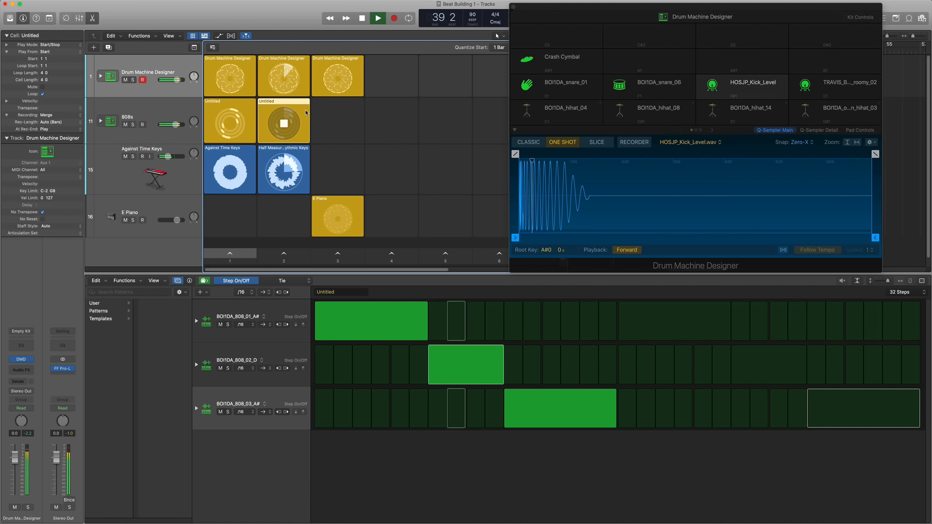
Step: Copy the second 808s pattern cell into the third scene and play that scene
{"action": "left_click", "coordinate": [306, 65]}
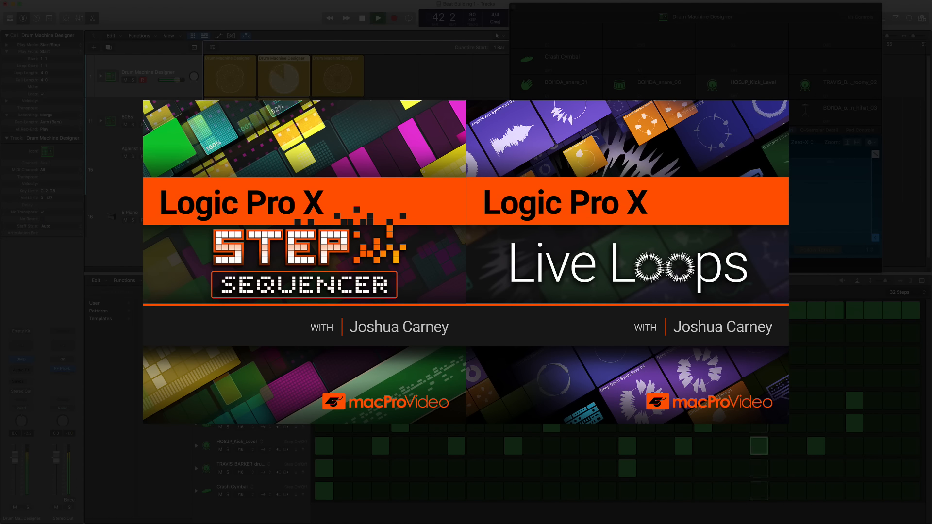
{"action": "left_click", "coordinate": [338, 217]}
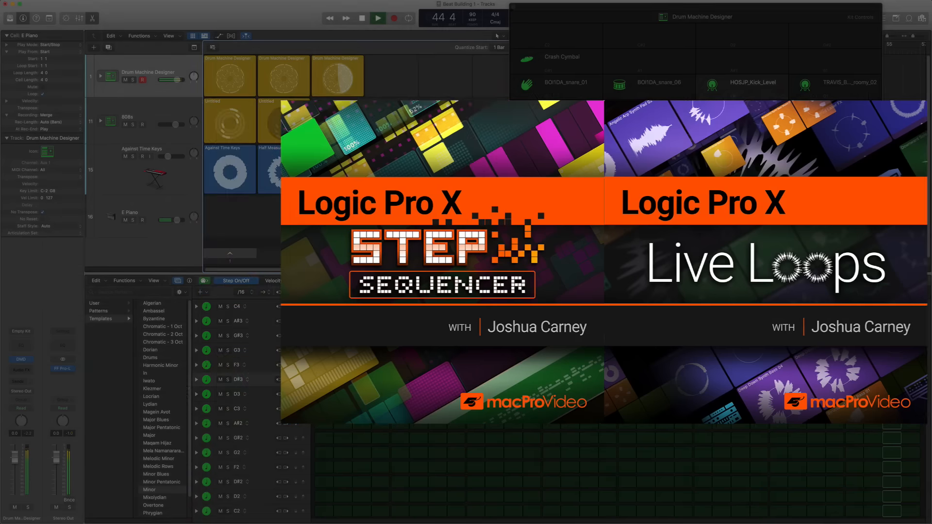
{"action": "left_click_drag", "start_coordinate": [269, 105], "coordinate": [322, 106]}
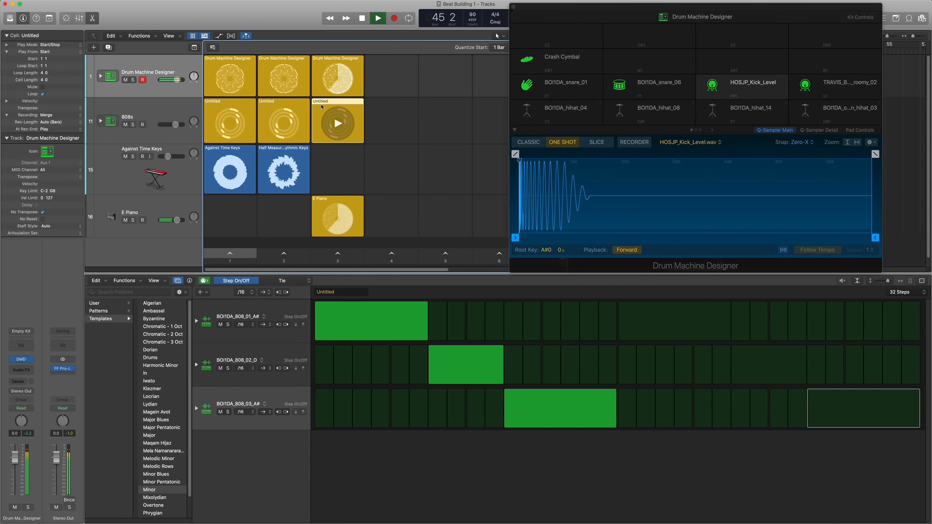
{"action": "left_click", "coordinate": [355, 253]}
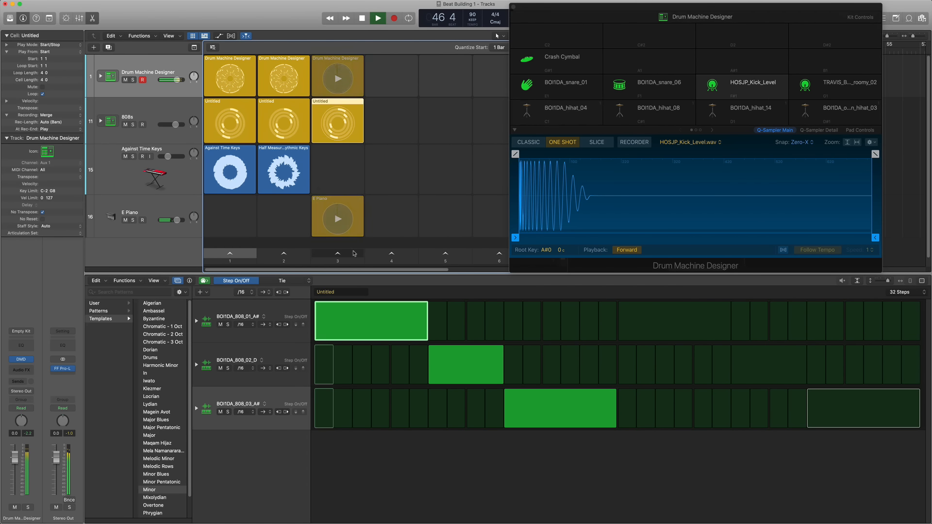
{"action": "left_click", "coordinate": [359, 75]}
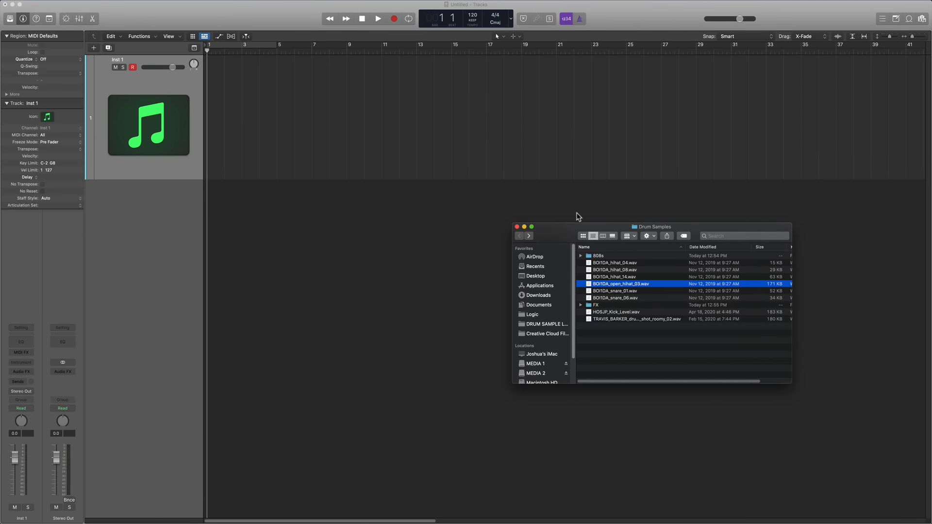
Step: Load the eight hi-hat, snare and kick WAV files from the Drum Samples folder onto a new Drum Machine Designer track
{"action": "left_click", "coordinate": [637, 339]}
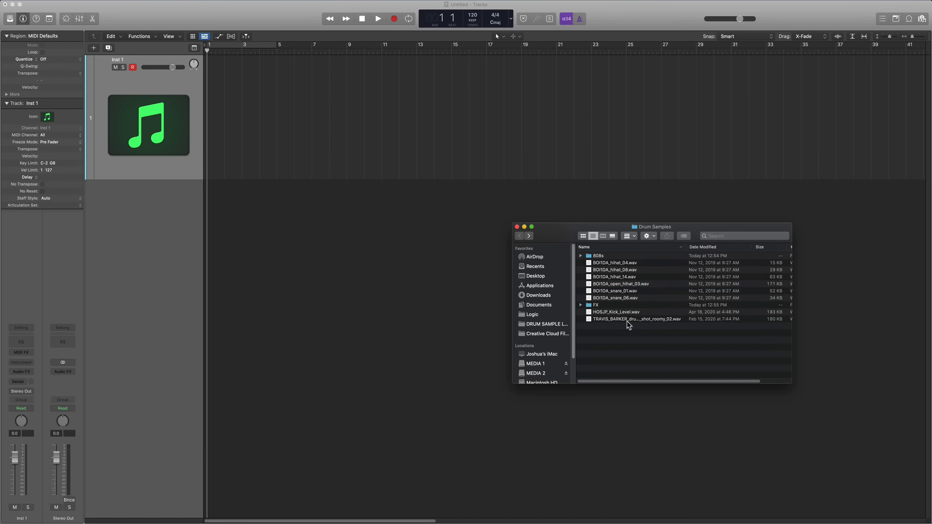
{"action": "left_click_drag", "start_coordinate": [627, 324], "coordinate": [617, 264]}
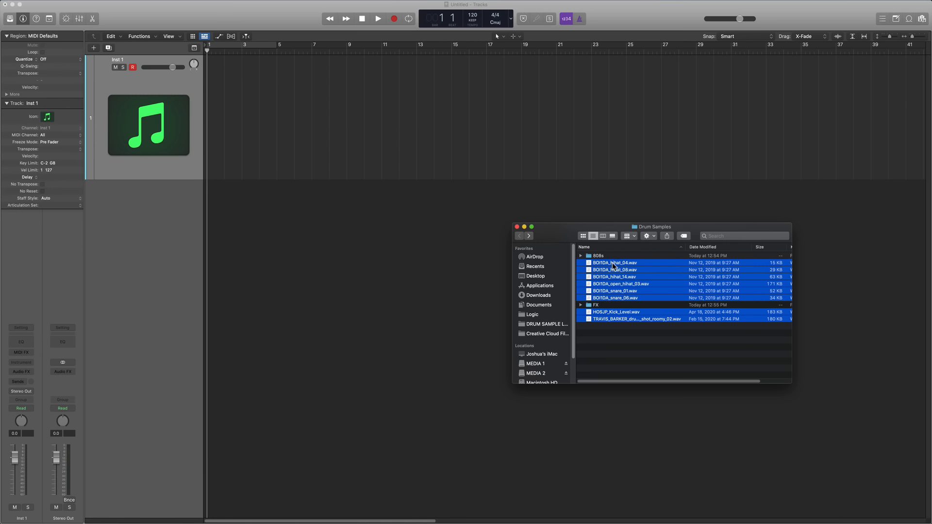
{"action": "left_click_drag", "start_coordinate": [613, 266], "coordinate": [157, 224]}
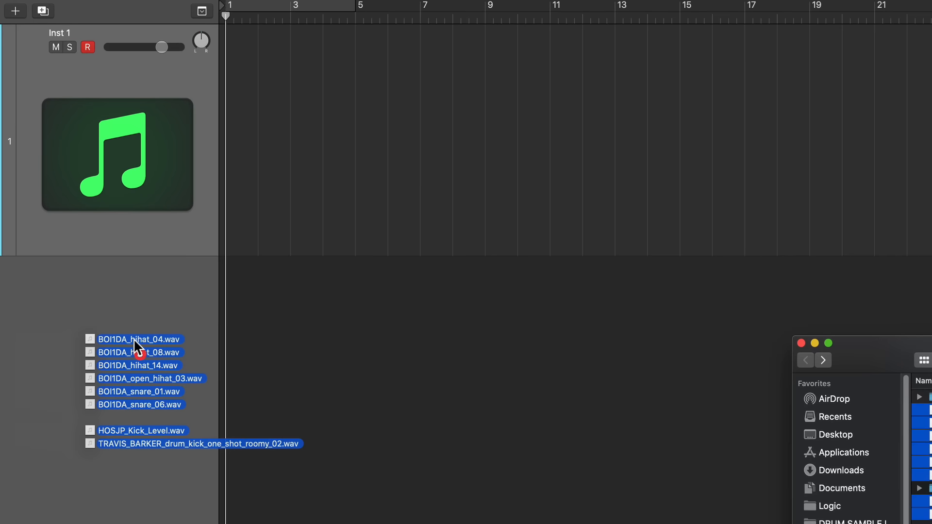
{"action": "left_click_drag", "start_coordinate": [134, 340], "coordinate": [158, 323]}
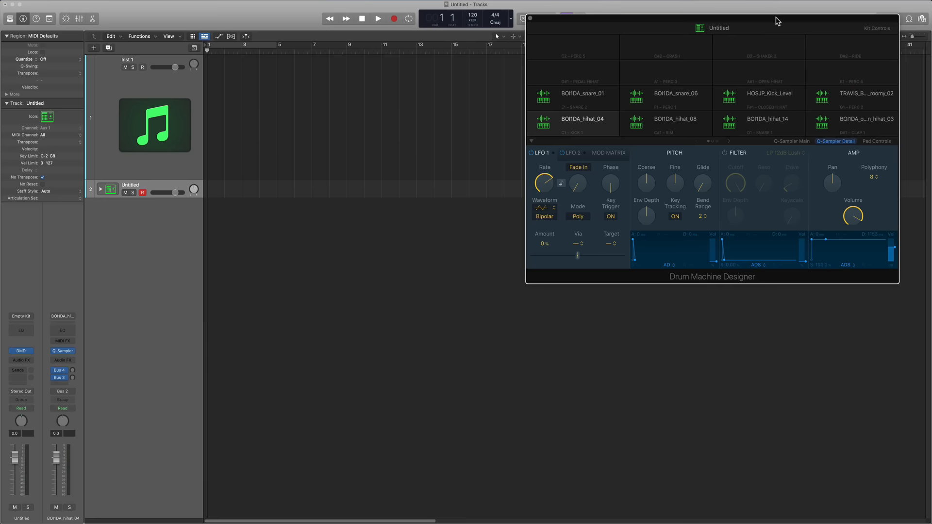
Step: Move the drum machine window toward the middle of the workspace and show the Quick Sampler main waveform view
{"action": "left_click_drag", "start_coordinate": [777, 21], "coordinate": [549, 115]}
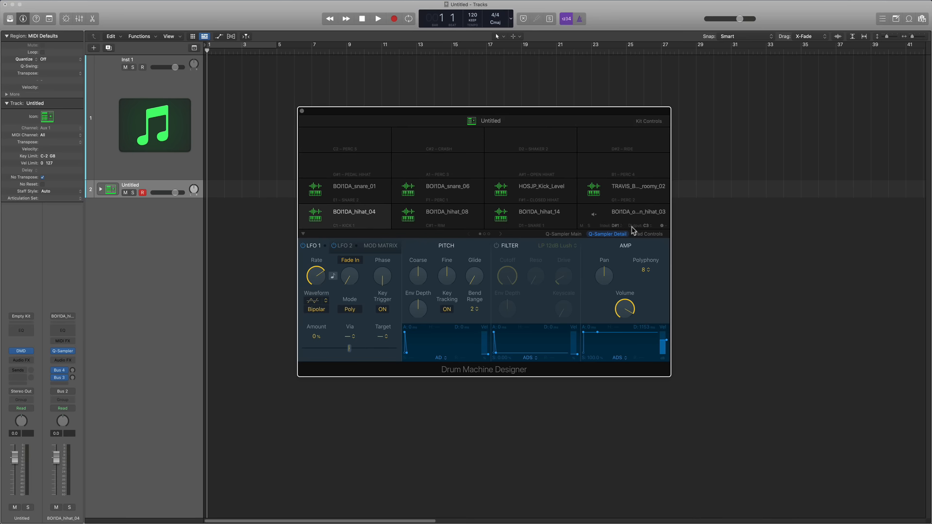
{"action": "left_click", "coordinate": [564, 234]}
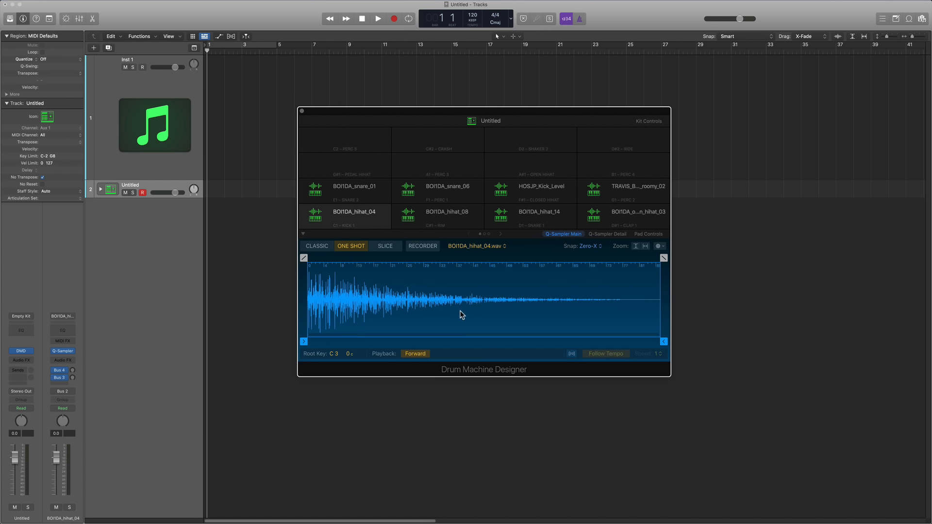
{"action": "mouse_move", "coordinate": [633, 199]}
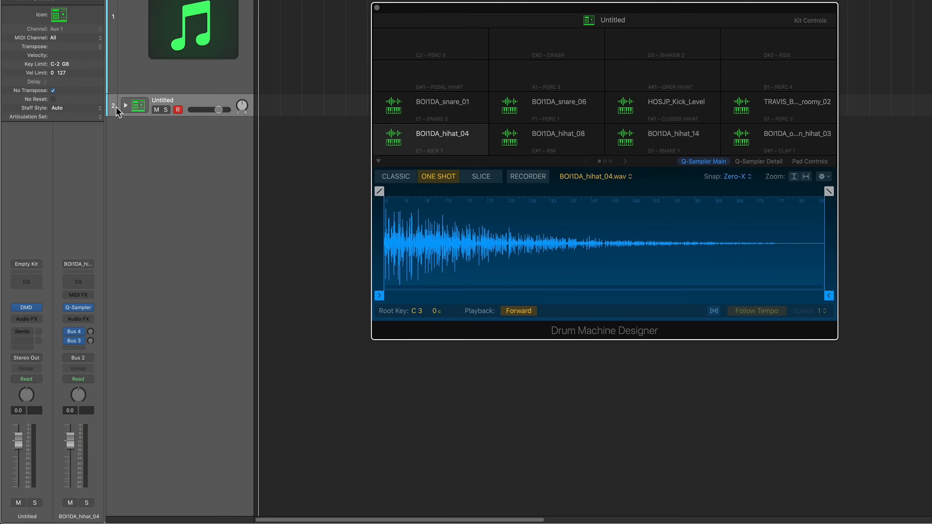
Step: Expand the new drum kit track stack and rename it Drum Machine Designer
{"action": "left_click", "coordinate": [125, 105]}
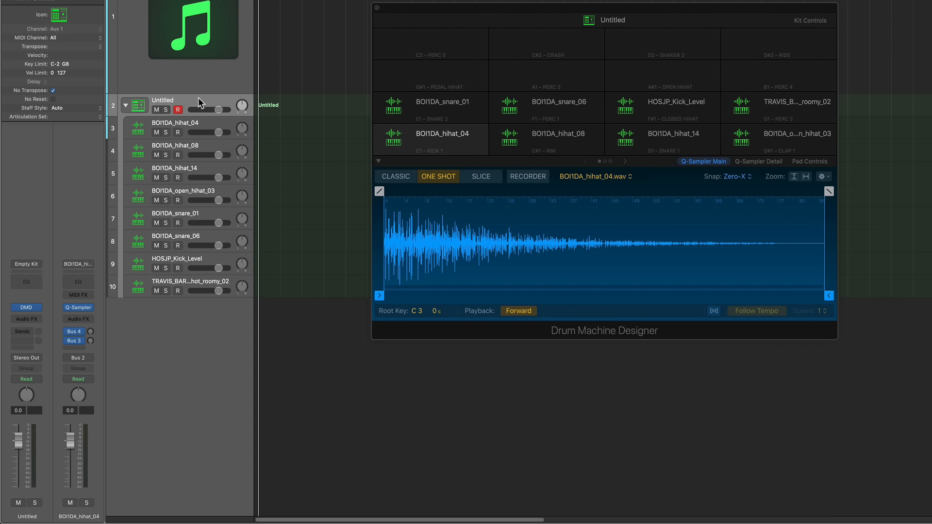
{"action": "double_click", "coordinate": [164, 100]}
{"action": "type", "text": "Drum Machine Designer"}
{"action": "key", "text": "Return"}
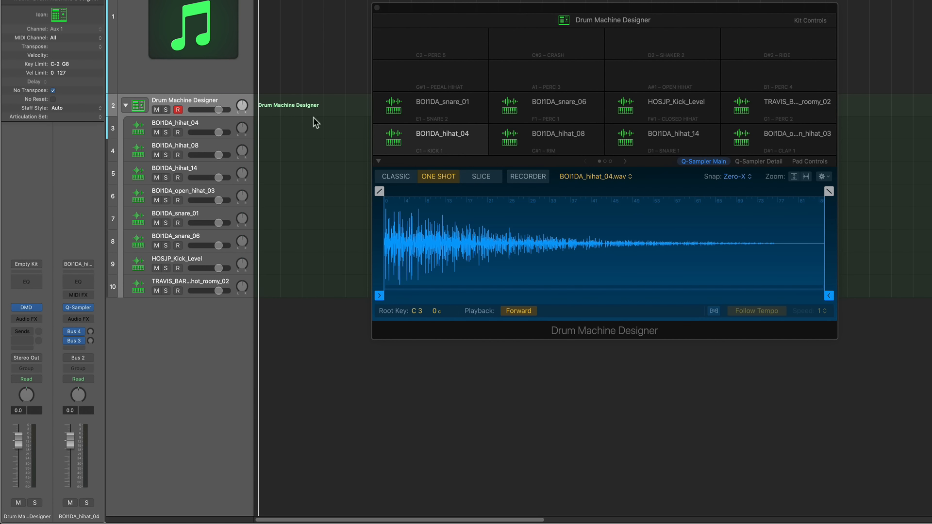
Step: Examine the kit's individual sample tracks, going from BOI1DA_hihat_04 down to the roomy kick and back
{"action": "mouse_move", "coordinate": [591, 112]}
{"action": "mouse_move", "coordinate": [648, 154]}
{"action": "left_click", "coordinate": [125, 106]}
{"action": "left_click", "coordinate": [126, 106]}
{"action": "left_click", "coordinate": [196, 124]}
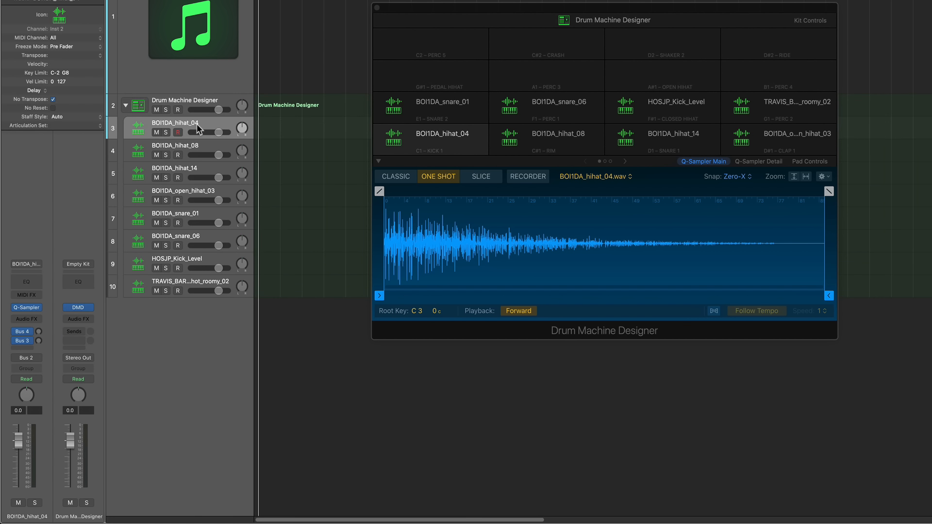
{"action": "key", "text": "Down"}
{"action": "key", "text": "Down"}
{"action": "key", "text": "Down"}
{"action": "key", "text": "Down"}
{"action": "key", "text": "Down"}
{"action": "key", "text": "Down"}
{"action": "key", "text": "Down"}
{"action": "key", "text": "Up"}
{"action": "key", "text": "Up"}
{"action": "key", "text": "Up"}
{"action": "key", "text": "Up"}
{"action": "key", "text": "Up"}
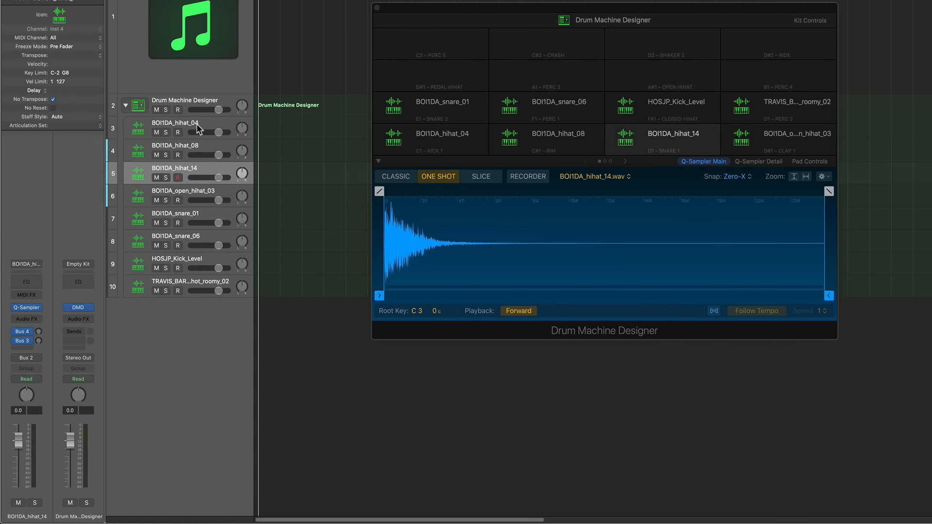
{"action": "key", "text": "Up"}
{"action": "key", "text": "Up"}
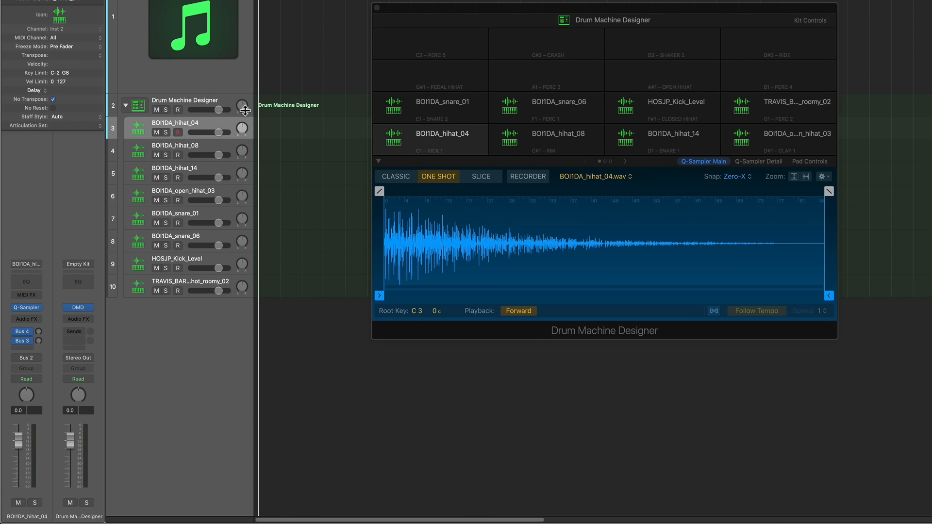
Step: Add an instrument to the empty G#1 pad and load a stereo Drum Synth set to Crash Cymbal
{"action": "left_click", "coordinate": [431, 80]}
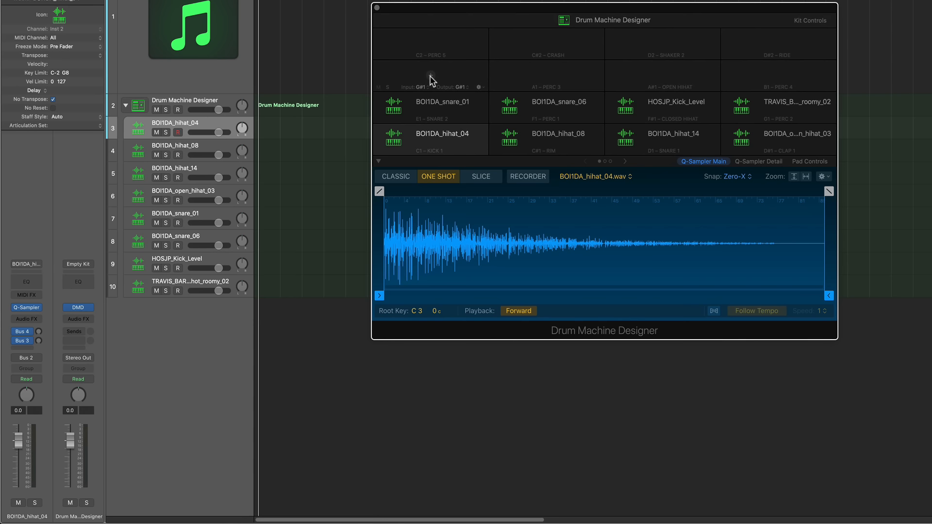
{"action": "left_click", "coordinate": [430, 76]}
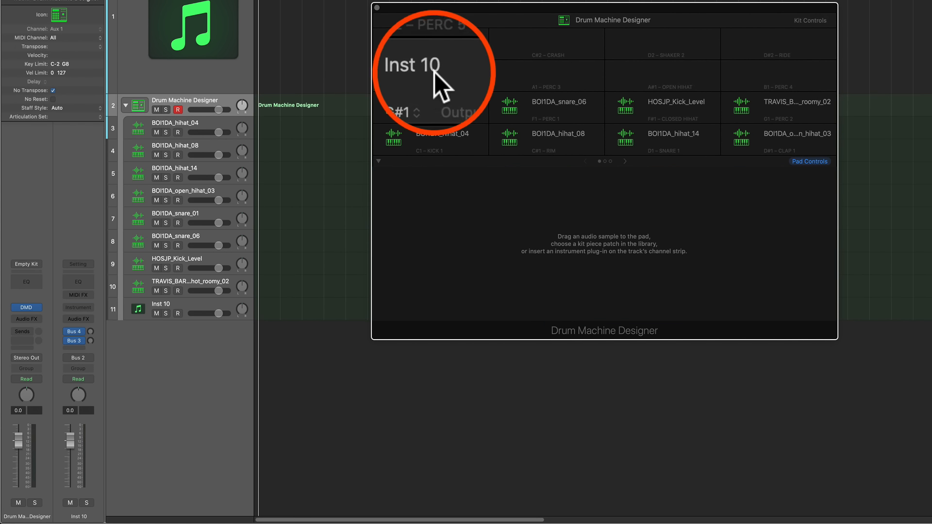
{"action": "left_click", "coordinate": [194, 308]}
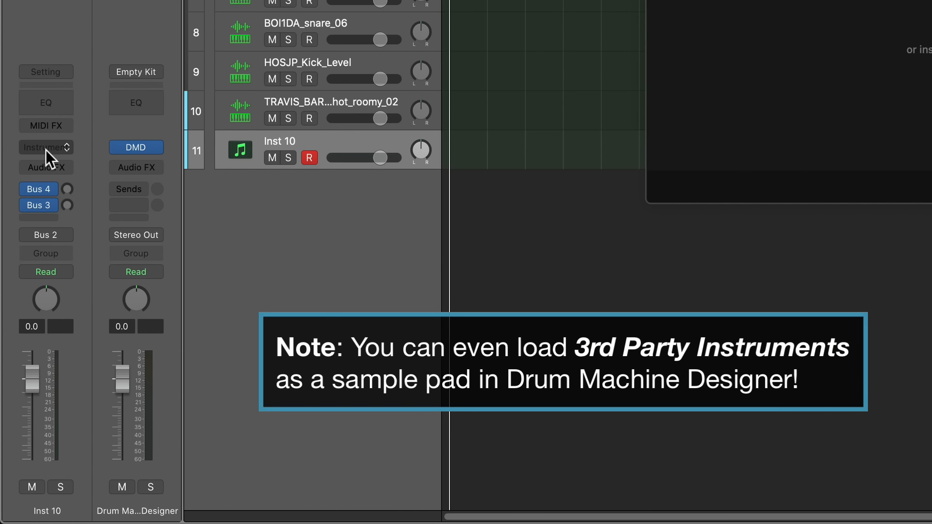
{"action": "left_click", "coordinate": [46, 147]}
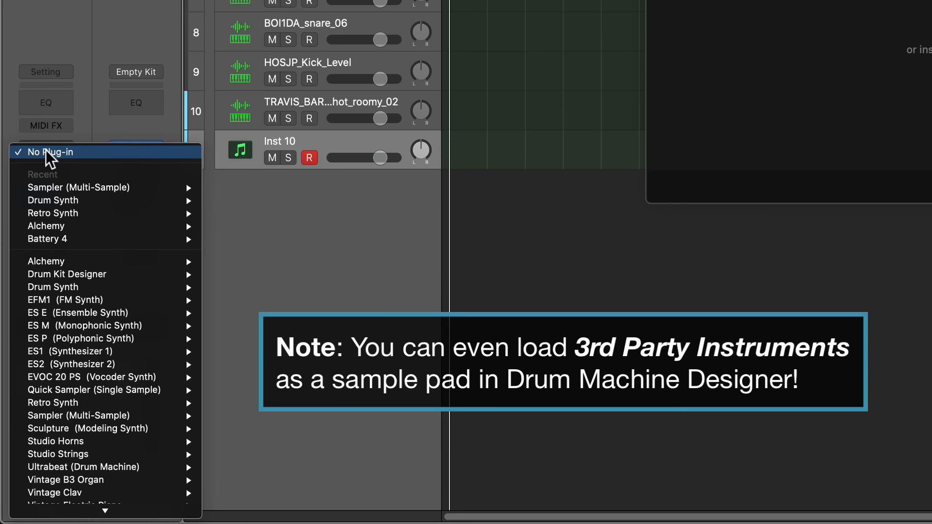
{"action": "mouse_move", "coordinate": [111, 201]}
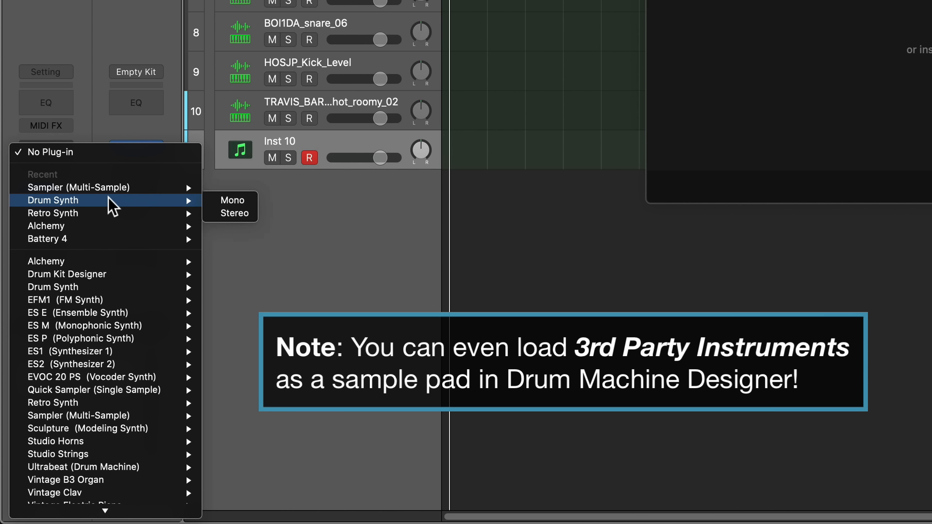
{"action": "left_click", "coordinate": [235, 213]}
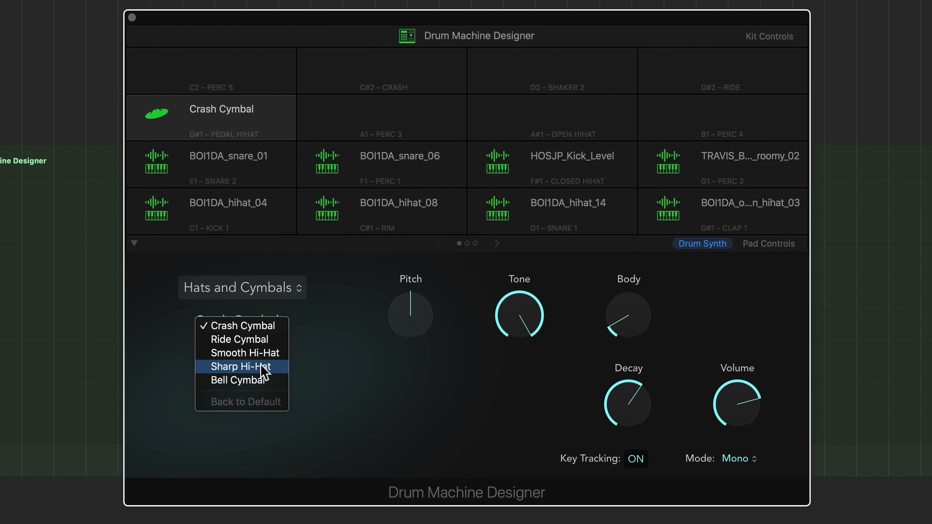
{"action": "left_click", "coordinate": [237, 327]}
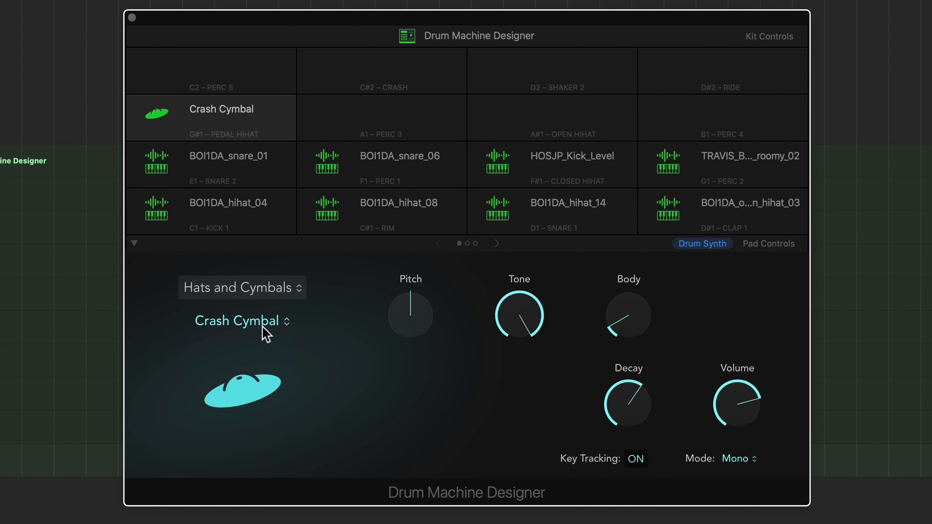
{"action": "mouse_move", "coordinate": [158, 116]}
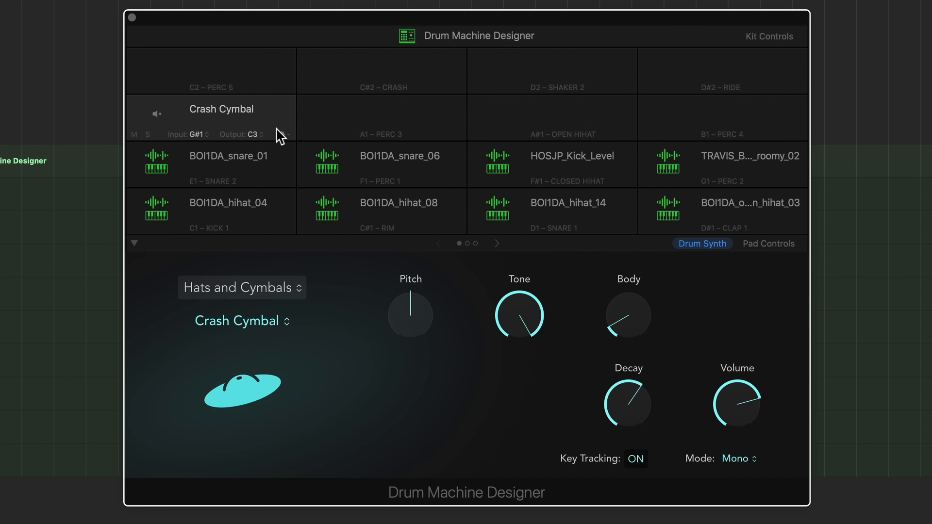
Step: Select the BOI1DA_snare_01 pad and hide the General MIDI drum names on the kit's pads
{"action": "left_click", "coordinate": [276, 163]}
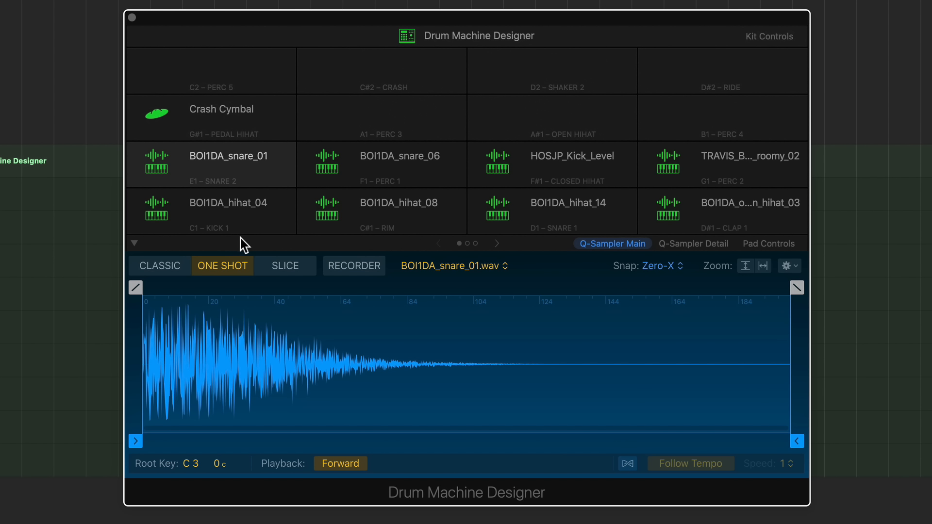
{"action": "mouse_move", "coordinate": [175, 37]}
{"action": "left_click", "coordinate": [176, 36]}
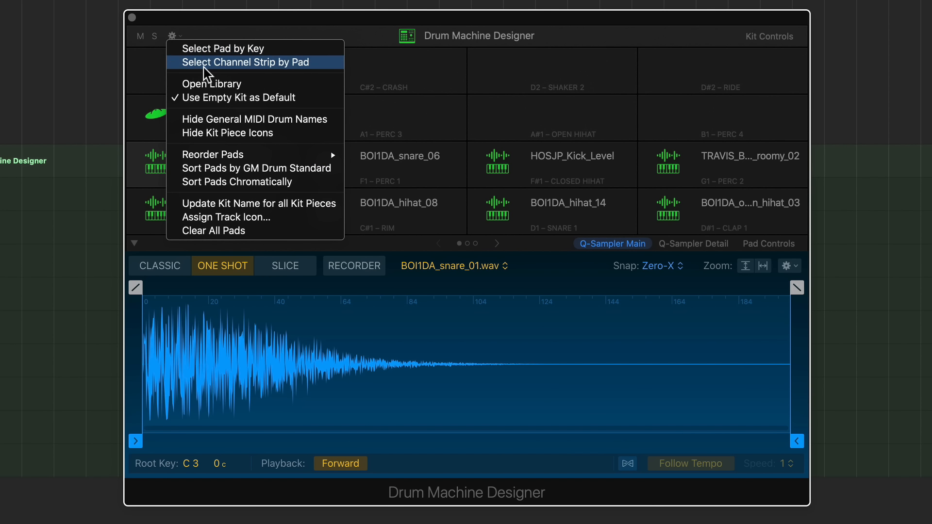
{"action": "left_click", "coordinate": [302, 120]}
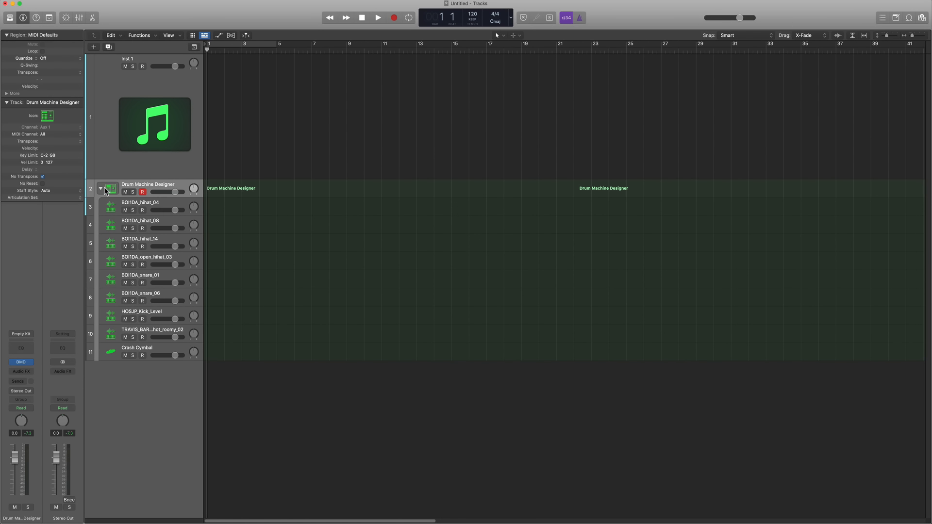
Step: Collapse the Drum Machine Designer stack with a taller track height and delete the empty Inst 1 track
{"action": "left_click", "coordinate": [101, 189]}
{"action": "left_click_drag", "start_coordinate": [106, 197], "coordinate": [108, 248]}
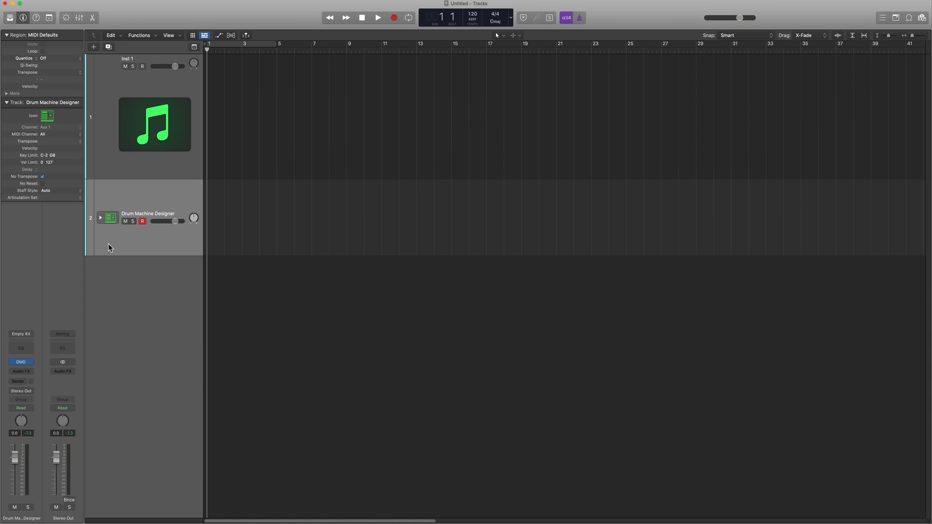
{"action": "left_click", "coordinate": [125, 139]}
{"action": "key", "text": "super+BackSpace"}
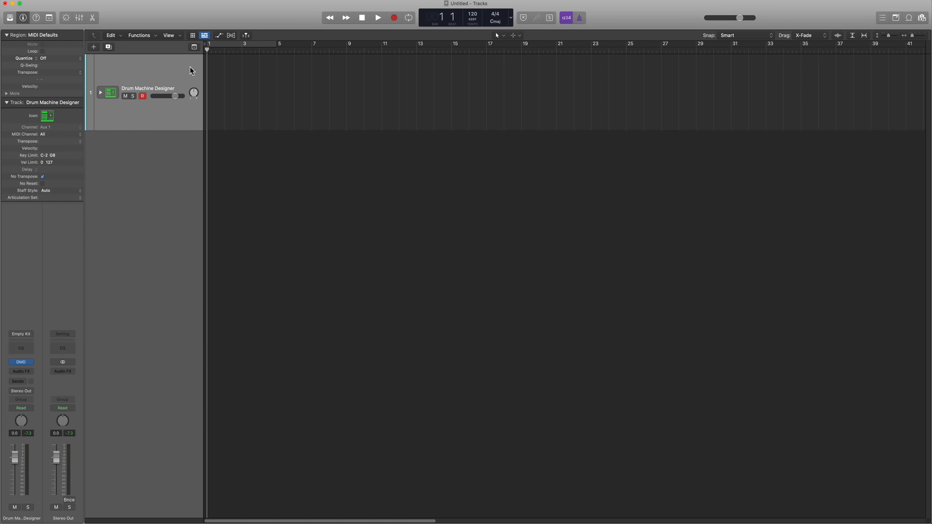
Step: Show the Live Loops grid beside the timeline and enlarge its cells so about four scenes fit in view
{"action": "left_click", "coordinate": [193, 36]}
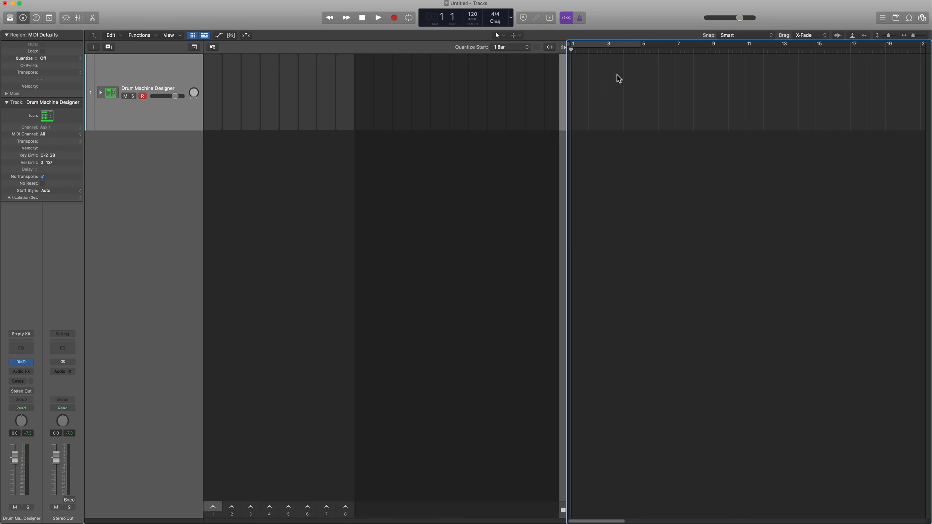
{"action": "key", "text": "super+Right"}
{"action": "left_click", "coordinate": [434, 159]}
{"action": "key", "text": "super+Up"}
{"action": "key", "text": "super+Down"}
{"action": "key", "text": "super+Down"}
{"action": "key", "text": "super+Down"}
{"action": "key", "text": "super+Down"}
{"action": "key", "text": "super+Down"}
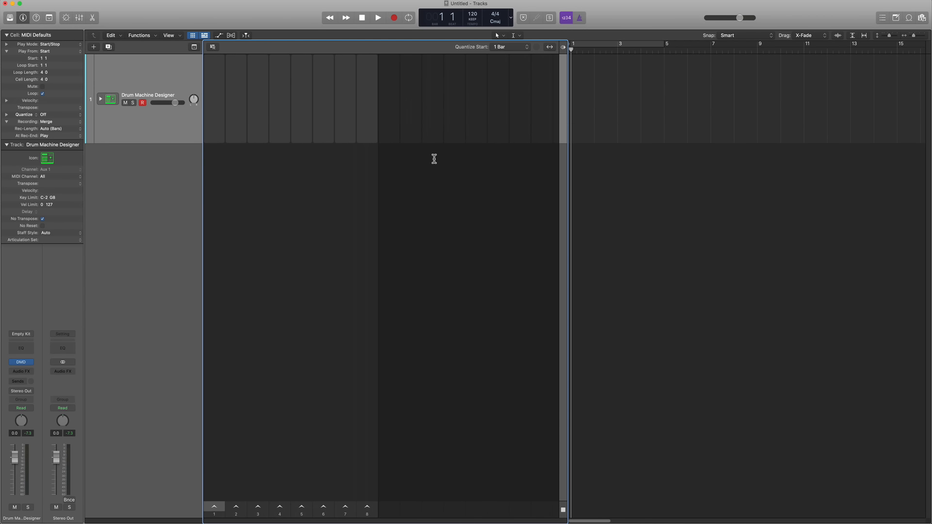
{"action": "key", "text": "super+Down"}
{"action": "key", "text": "super+Right"}
{"action": "key", "text": "super+Right"}
{"action": "key", "text": "super+Right"}
{"action": "key", "text": "super+Right"}
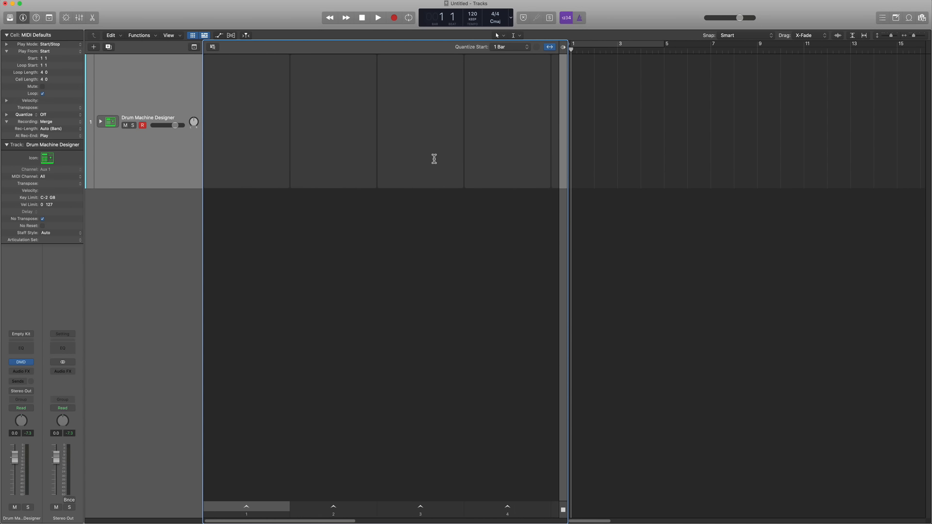
{"action": "key", "text": "super+Up"}
{"action": "key", "text": "super+Up"}
{"action": "key", "text": "super+Up"}
{"action": "key", "text": "super+Left"}
{"action": "key", "text": "super+Left"}
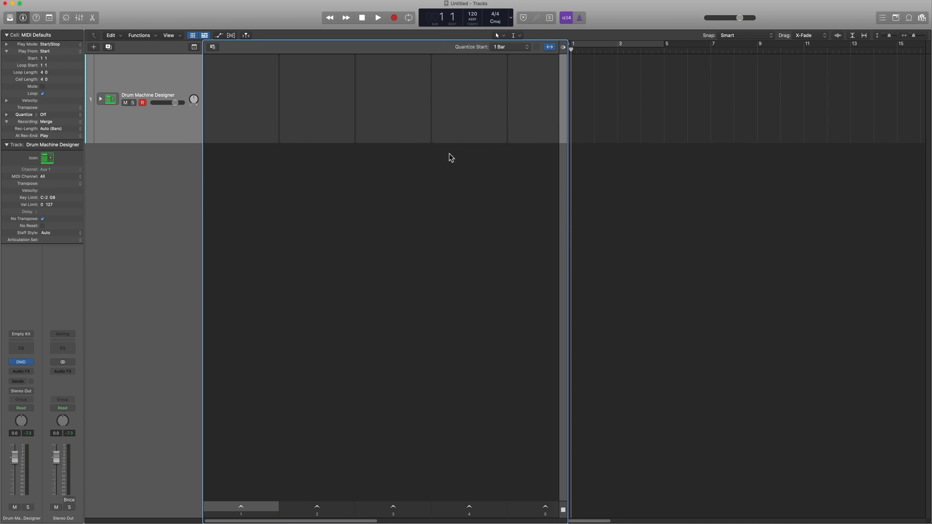
Step: Turn on cycle mode over bars 1 to 5 of the timeline
{"action": "left_click", "coordinate": [619, 95]}
{"action": "key", "text": "c"}
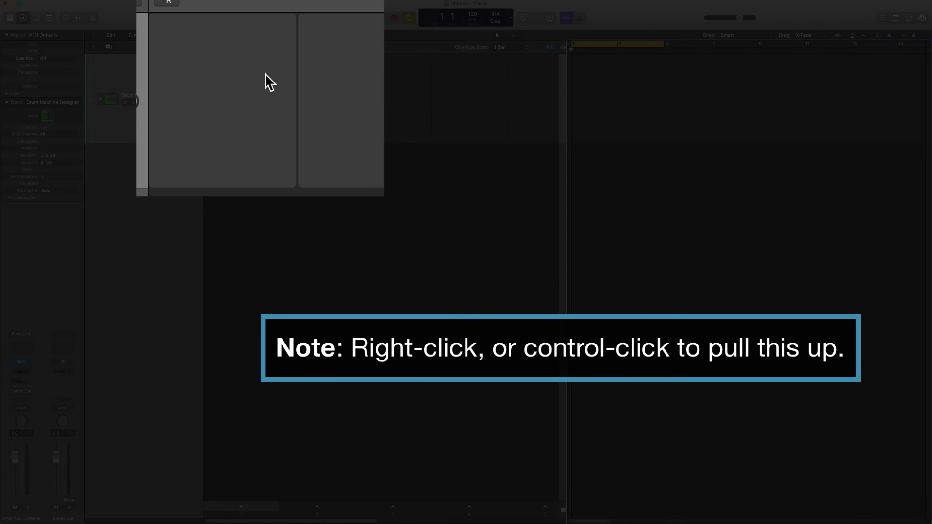
Step: Create a pattern cell for the Drum Machine Designer track in scene 1 and enlarge the step sequencer's editing area
{"action": "right_click", "coordinate": [259, 74]}
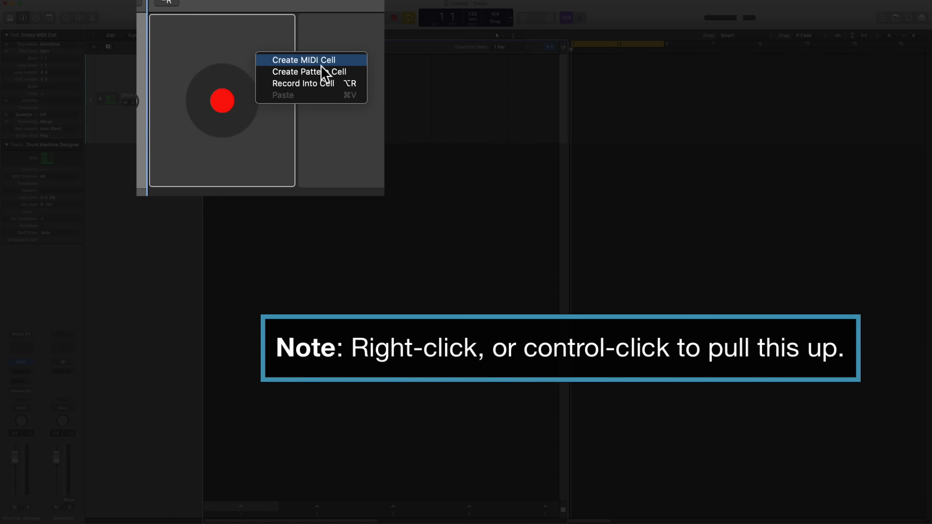
{"action": "left_click", "coordinate": [359, 71]}
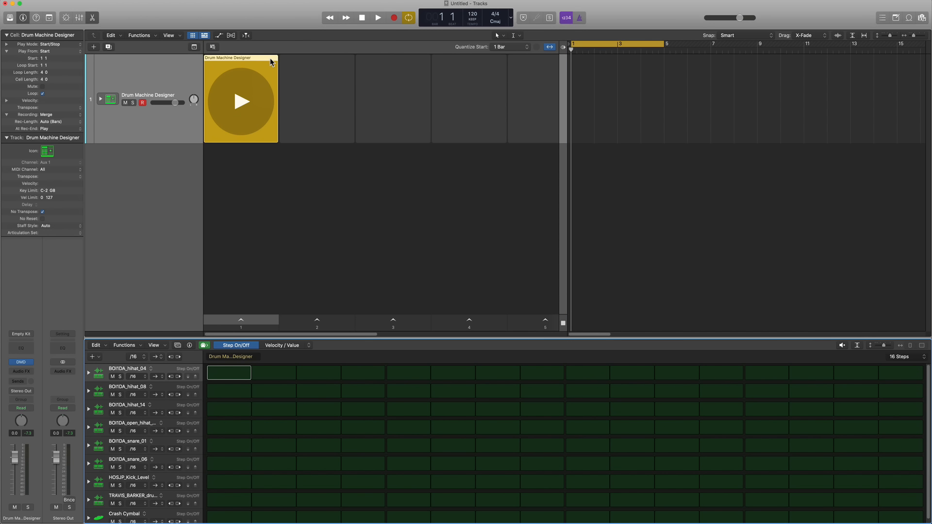
{"action": "left_click_drag", "start_coordinate": [425, 335], "coordinate": [417, 256]}
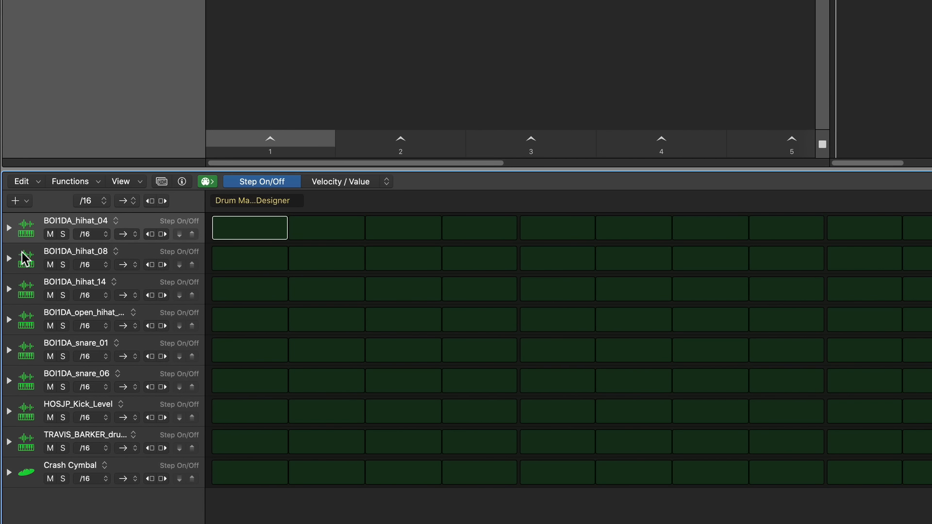
Step: Give the four hi-hat rows a hi-hat icon, BOI1DA_snare_01 a clap icon, BOI1DA_snare_06 a snare icon, and both kick rows a kick drum icon
{"action": "left_click", "coordinate": [29, 228]}
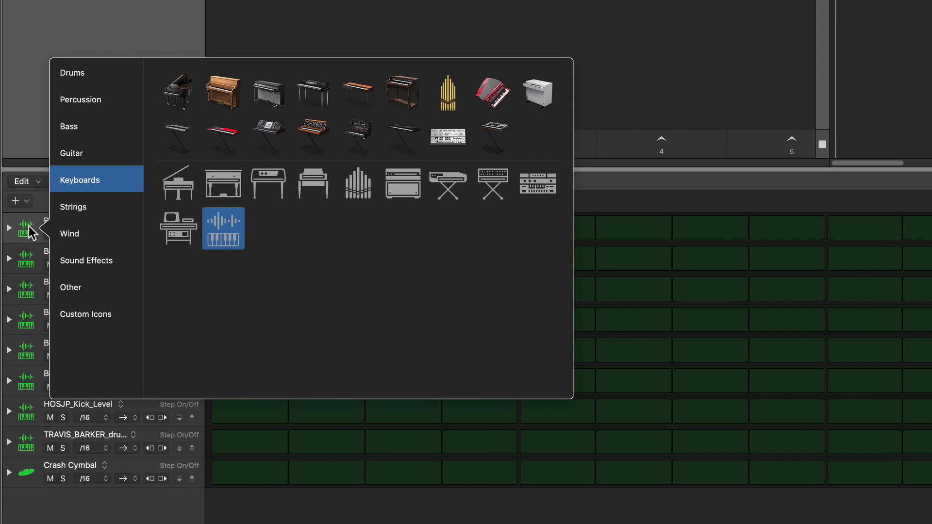
{"action": "left_click", "coordinate": [16, 232]}
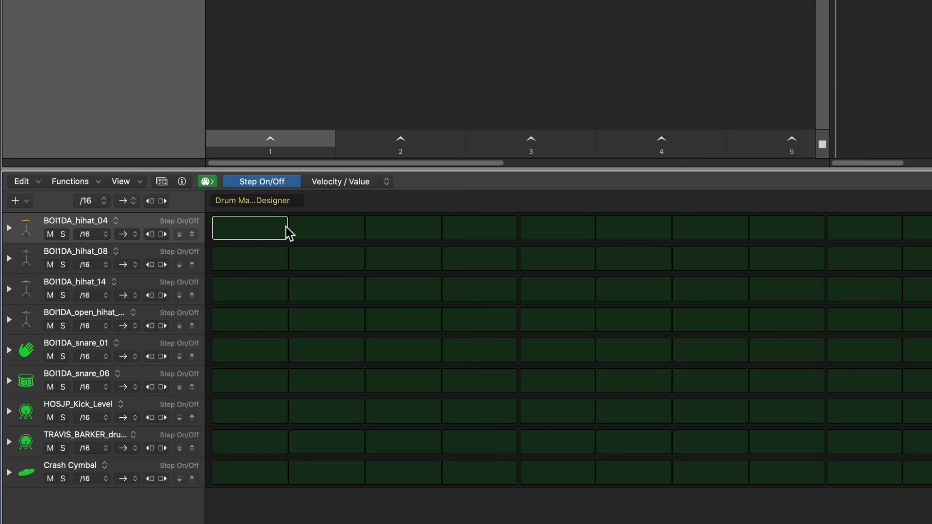
{"action": "left_click", "coordinate": [95, 202]}
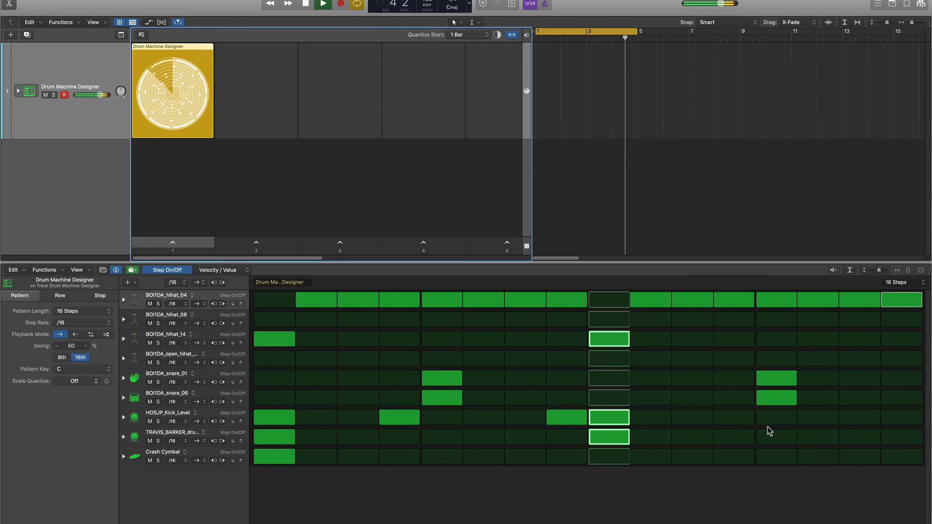
Step: Turn on step 11 of HOSJP_Kick_Level, turn off step 9 in both kick rows, and stop playback
{"action": "left_click", "coordinate": [694, 418]}
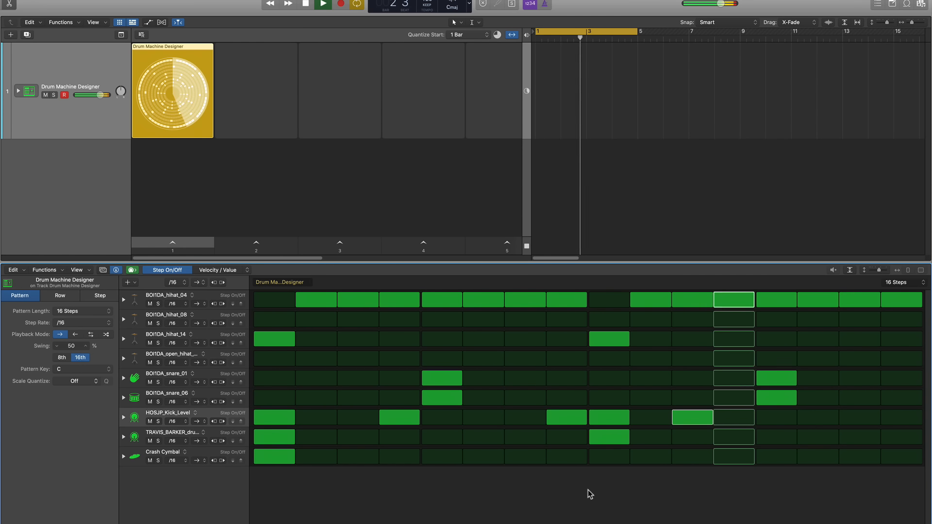
{"action": "left_click", "coordinate": [602, 421]}
{"action": "left_click", "coordinate": [605, 434]}
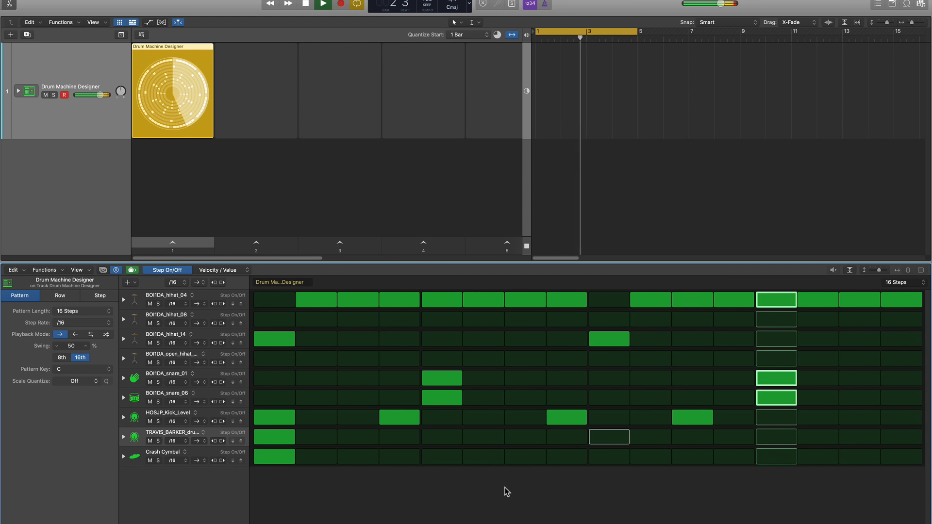
{"action": "key", "text": "space"}
Step: Set the pattern length to 32 steps and play scene 1 to audition the extended pattern
{"action": "left_click", "coordinate": [898, 282]}
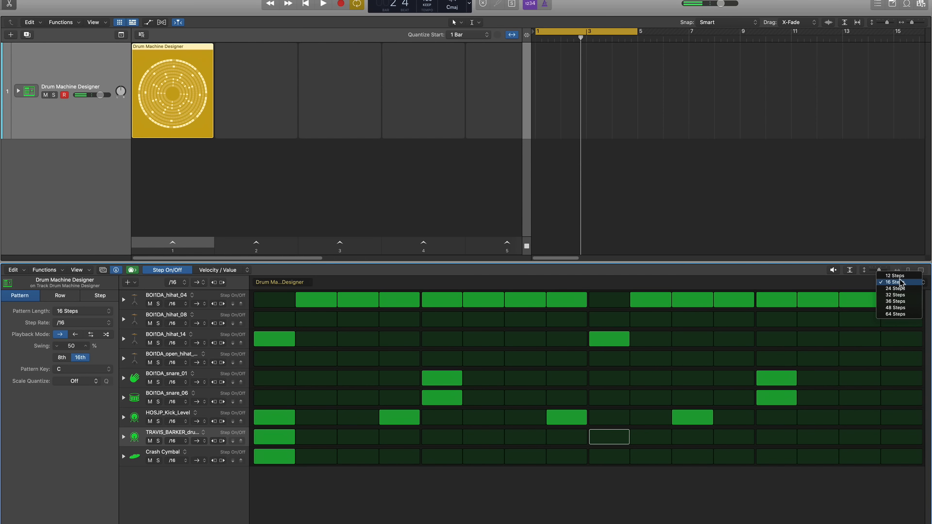
{"action": "left_click", "coordinate": [894, 295]}
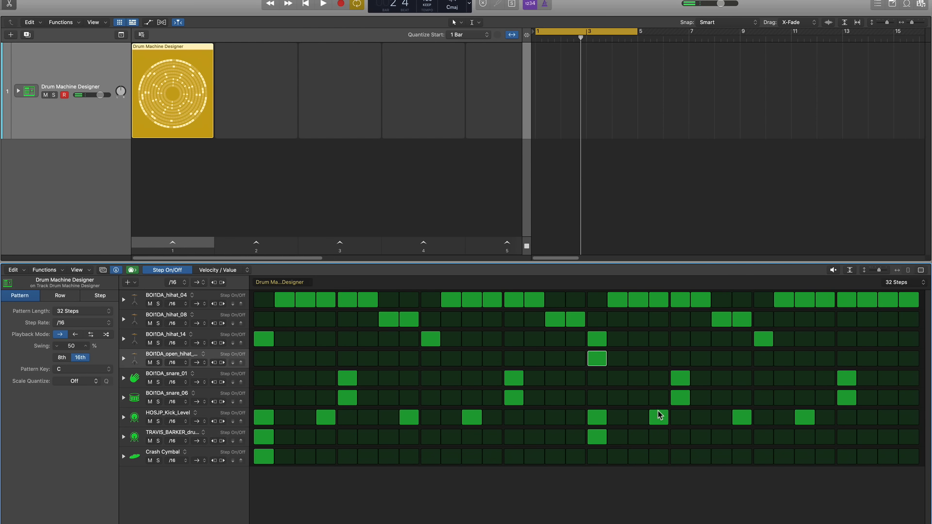
{"action": "left_click", "coordinate": [197, 243]}
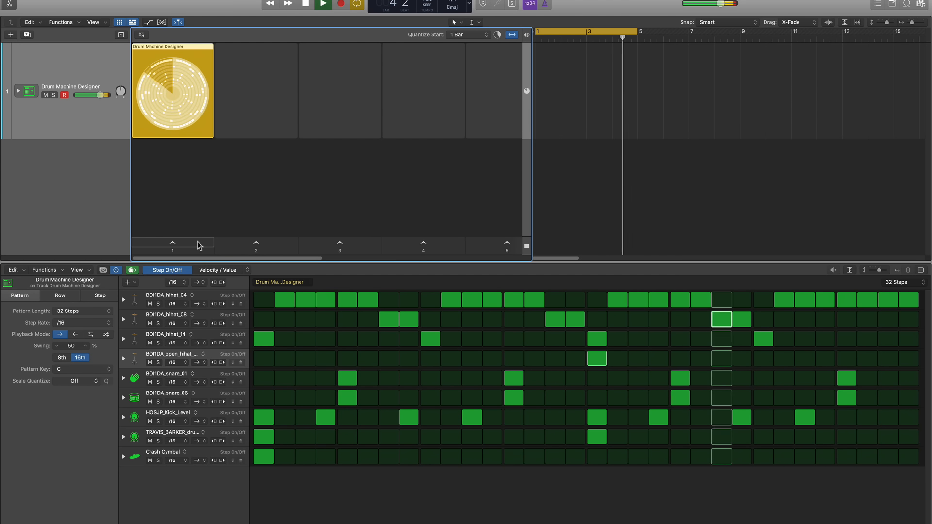
{"action": "key", "text": "space"}
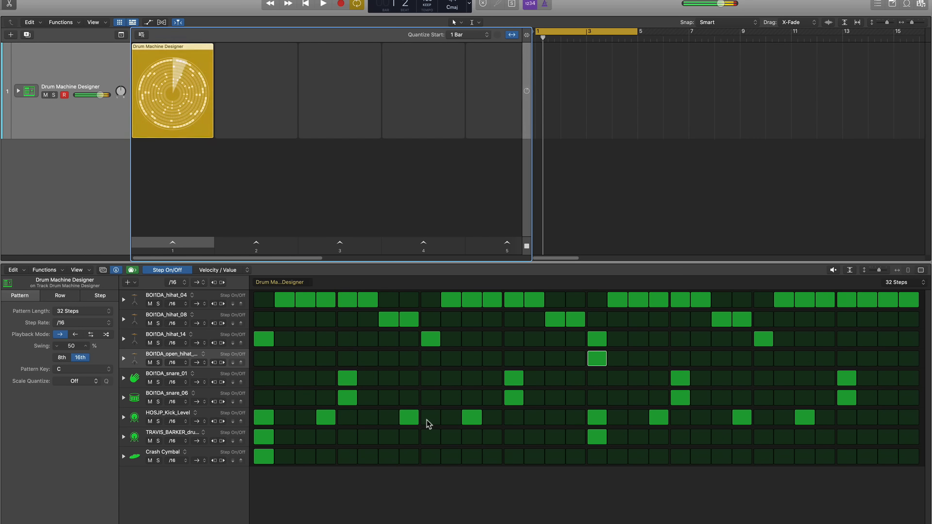
{"action": "left_click", "coordinate": [191, 245]}
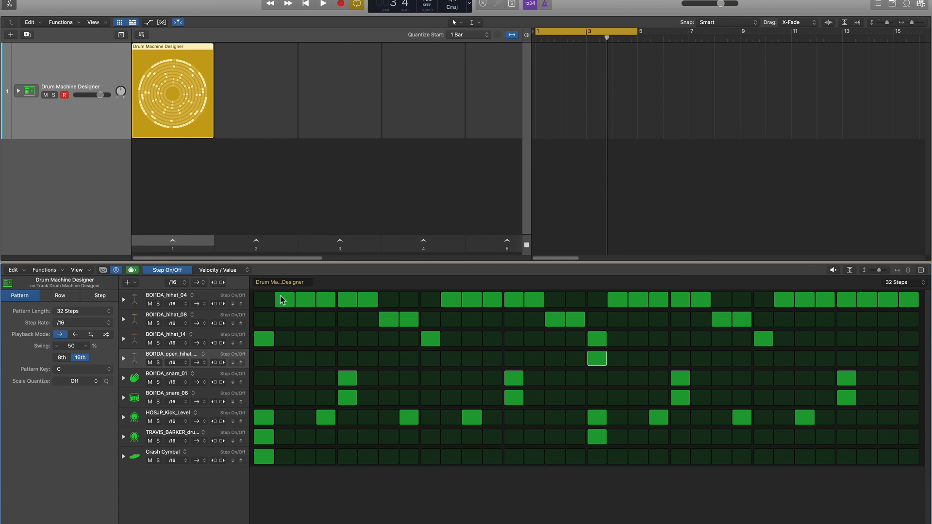
Step: Switch the step sequencer's edit mode to Note Repeat, keeping step 2 of BOI1DA_hihat_04 turned on
{"action": "left_click", "coordinate": [284, 300]}
{"action": "left_click", "coordinate": [284, 300]}
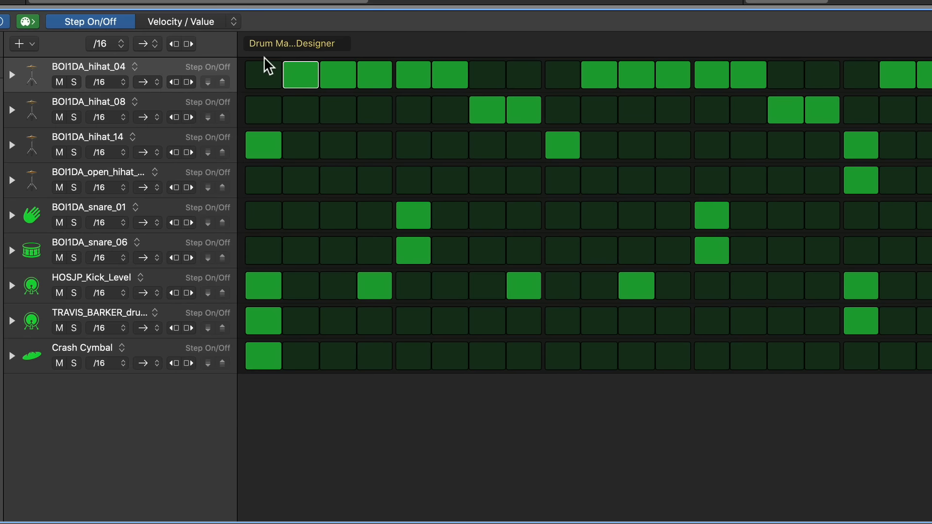
{"action": "left_click", "coordinate": [187, 23]}
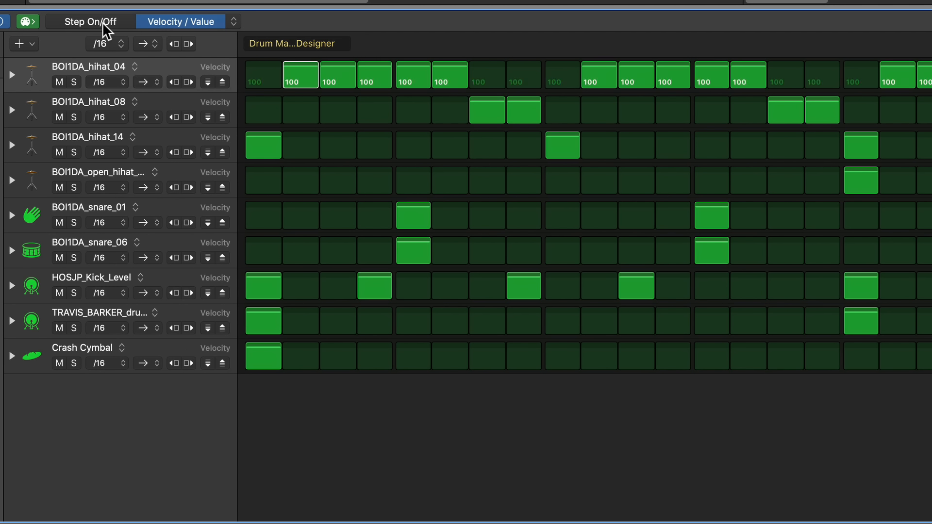
{"action": "left_click", "coordinate": [233, 22]}
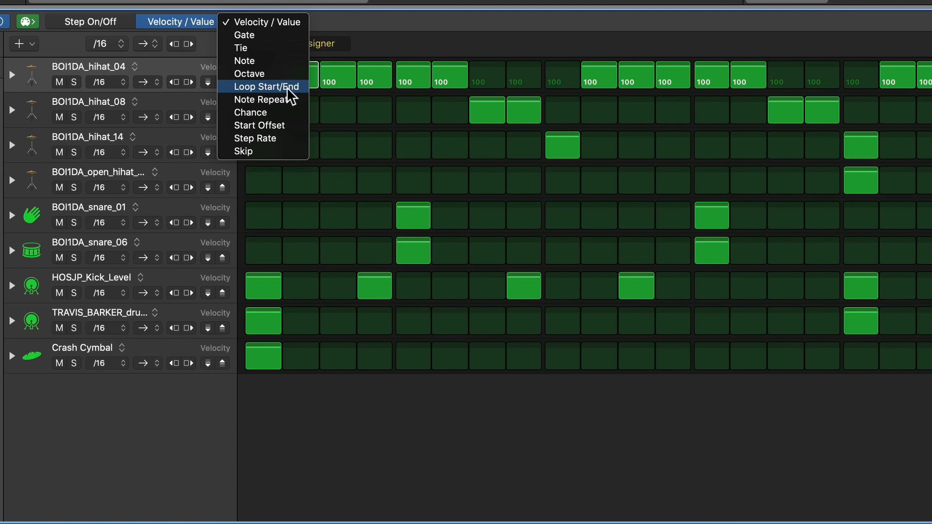
{"action": "left_click", "coordinate": [287, 100]}
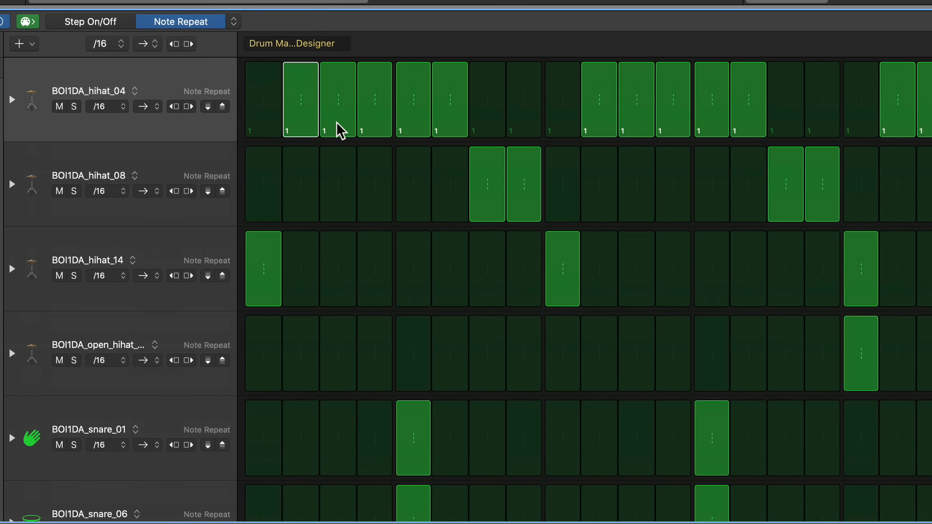
Step: Set the note repeat of BOI1DA_hihat_04 to 2 on step 3 and 3 on step 4
{"action": "left_click_drag", "start_coordinate": [336, 122], "coordinate": [338, 232]}
{"action": "left_click_drag", "start_coordinate": [348, 125], "coordinate": [348, 124]}
{"action": "left_click_drag", "start_coordinate": [371, 129], "coordinate": [371, 112]}
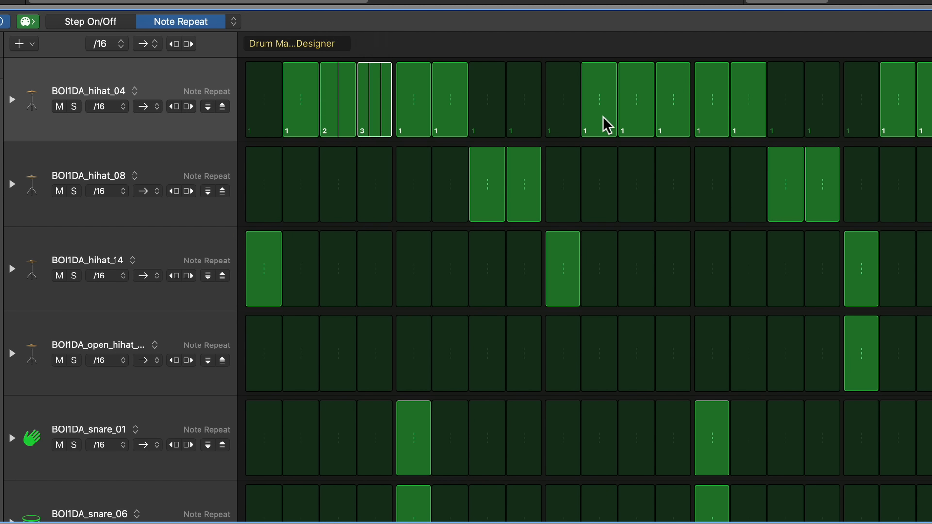
Step: Set the note repeats of BOI1DA_hihat_04 to 2 on steps 11 and 13 and to 3 on step 12
{"action": "left_click_drag", "start_coordinate": [641, 129], "coordinate": [651, 132]}
{"action": "left_click_drag", "start_coordinate": [707, 135], "coordinate": [708, 124]}
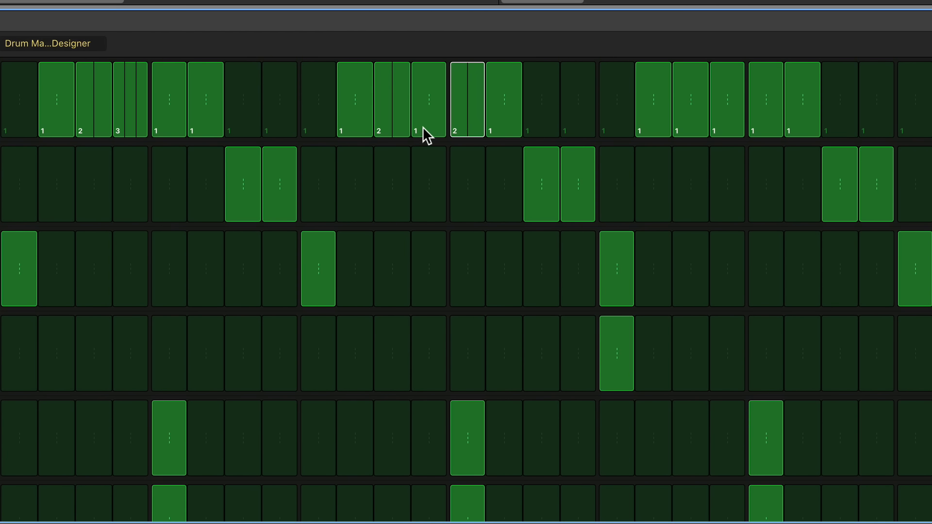
{"action": "left_click_drag", "start_coordinate": [427, 128], "coordinate": [427, 122]}
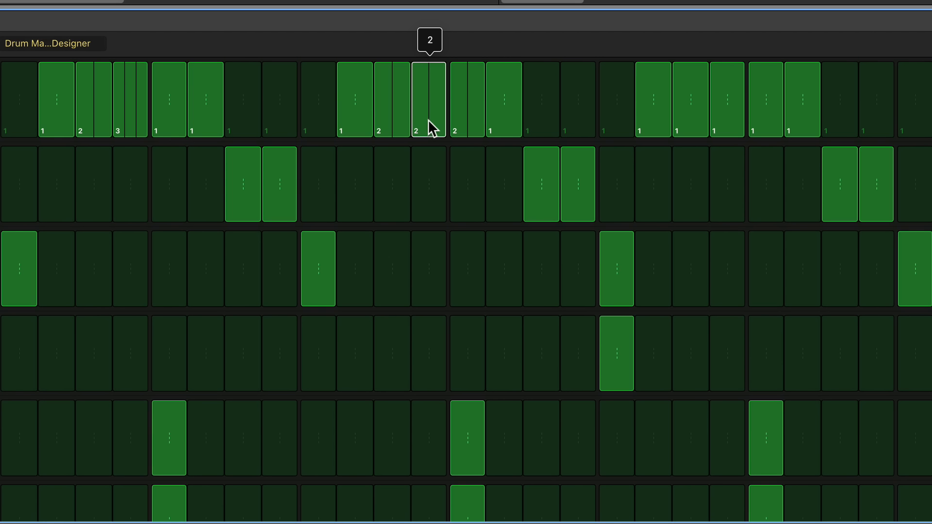
{"action": "left_click_drag", "start_coordinate": [428, 127], "coordinate": [429, 112]}
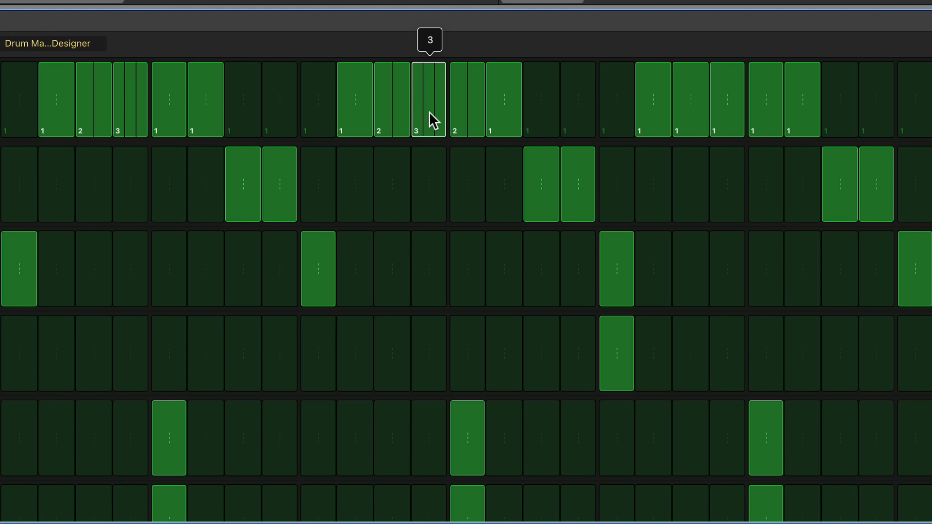
{"action": "left_click_drag", "start_coordinate": [428, 118], "coordinate": [430, 105]}
{"action": "left_click_drag", "start_coordinate": [430, 106], "coordinate": [429, 118]}
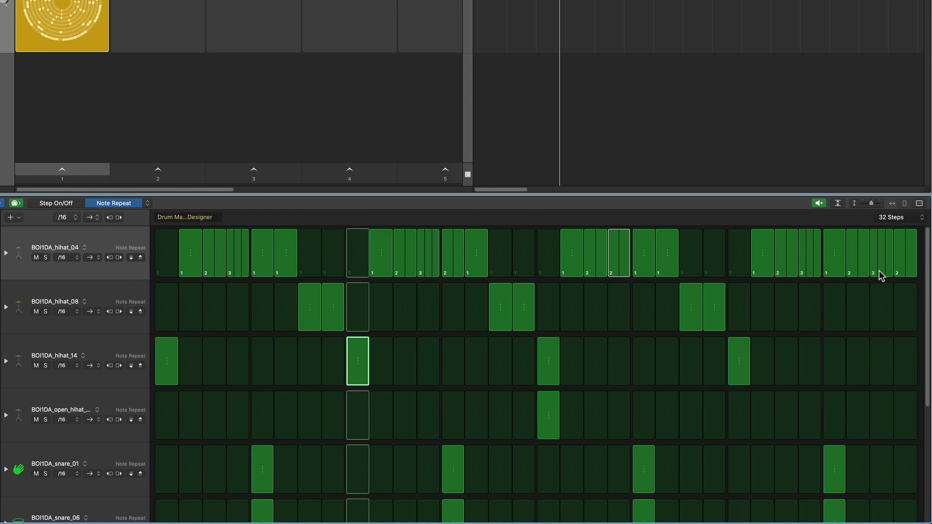
Step: Set the note repeat of BOI1DA_hihat_04 to 1 on steps 31 and 32
{"action": "left_click_drag", "start_coordinate": [879, 268], "coordinate": [880, 287]}
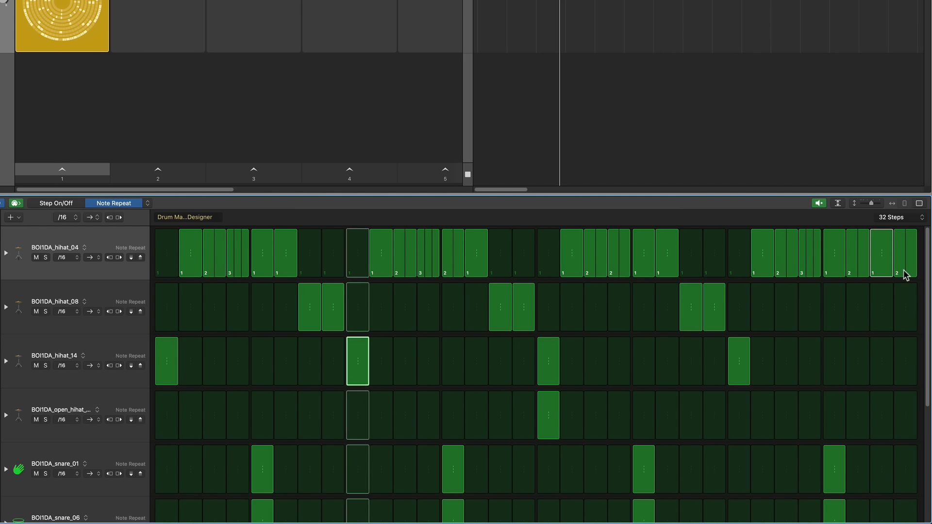
{"action": "left_click_drag", "start_coordinate": [905, 271], "coordinate": [906, 282]}
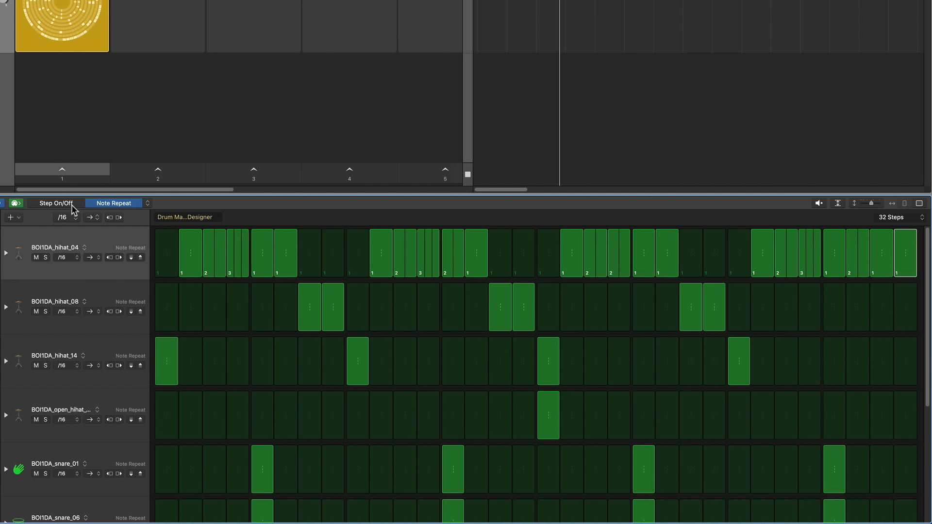
Step: Return to step on/off editing and turn off step 17 of BOI1DA_hihat_14, keeping the open hi-hat on that step
{"action": "left_click", "coordinate": [56, 204]}
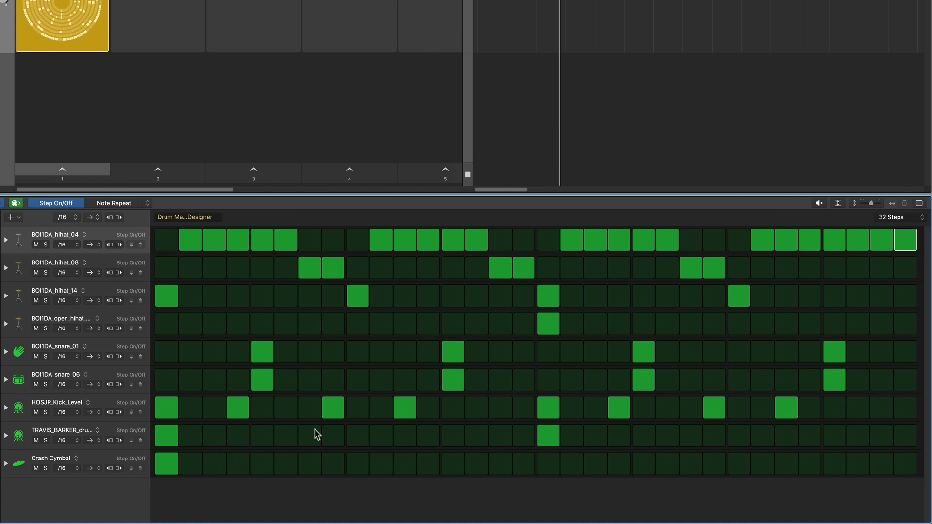
{"action": "left_click", "coordinate": [548, 297]}
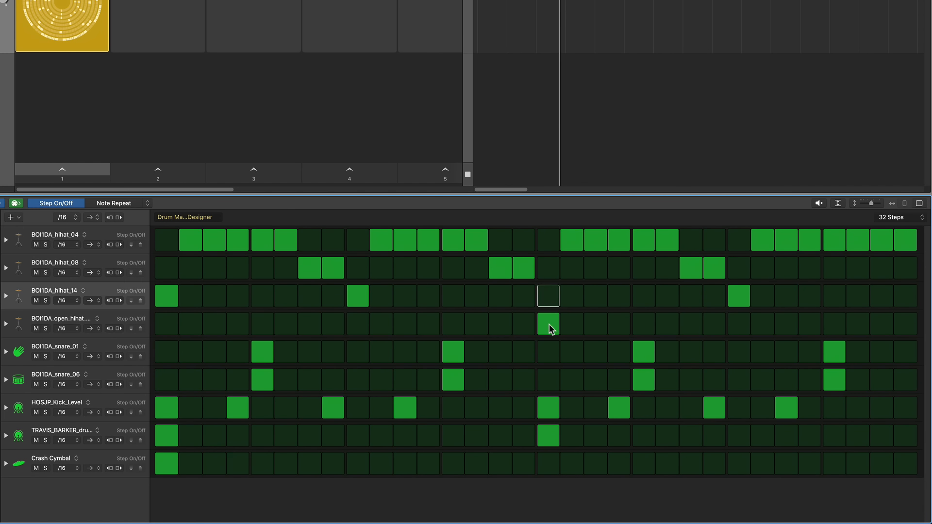
{"action": "left_click", "coordinate": [550, 330]}
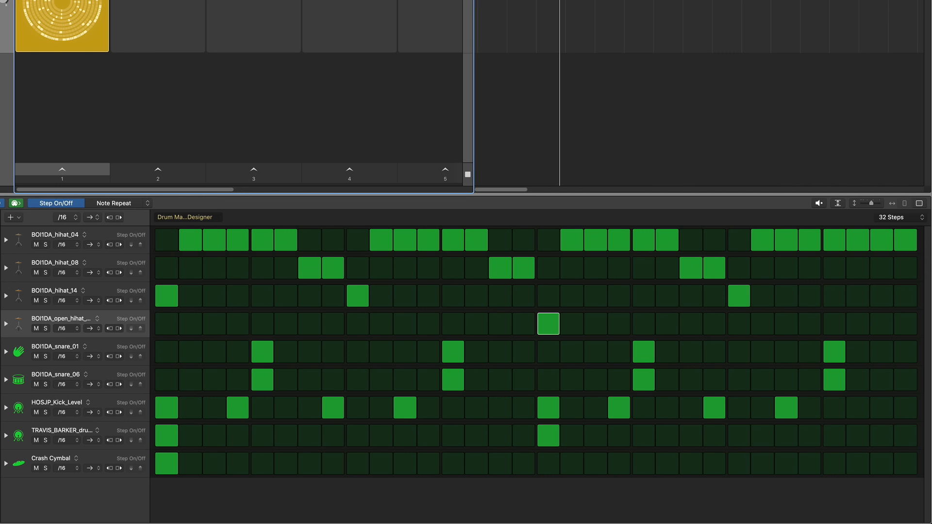
Step: Show the Drum Machine Designer and assign the BOI1DA_hihat_04 and BOI1DA_hihat_08 pads to Exclusive Group 1
{"action": "key", "text": "v"}
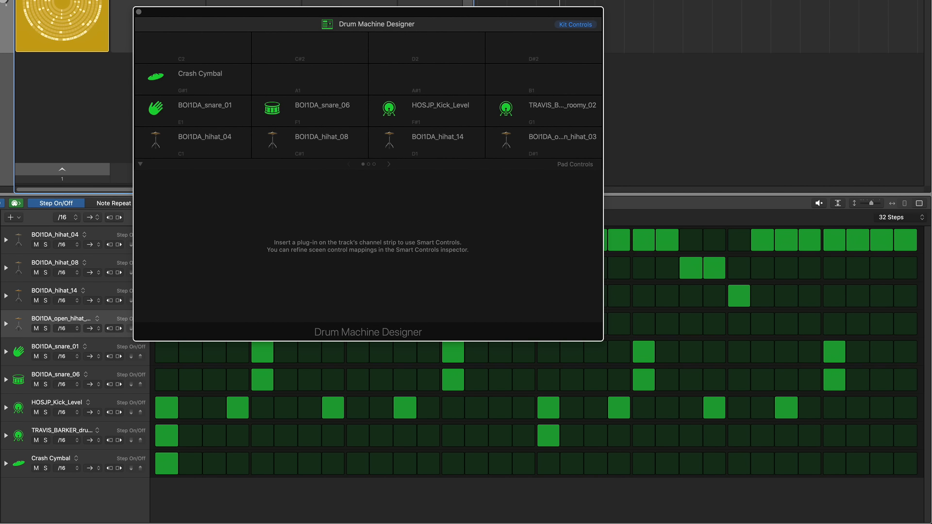
{"action": "mouse_move", "coordinate": [242, 156]}
{"action": "left_click", "coordinate": [242, 154]}
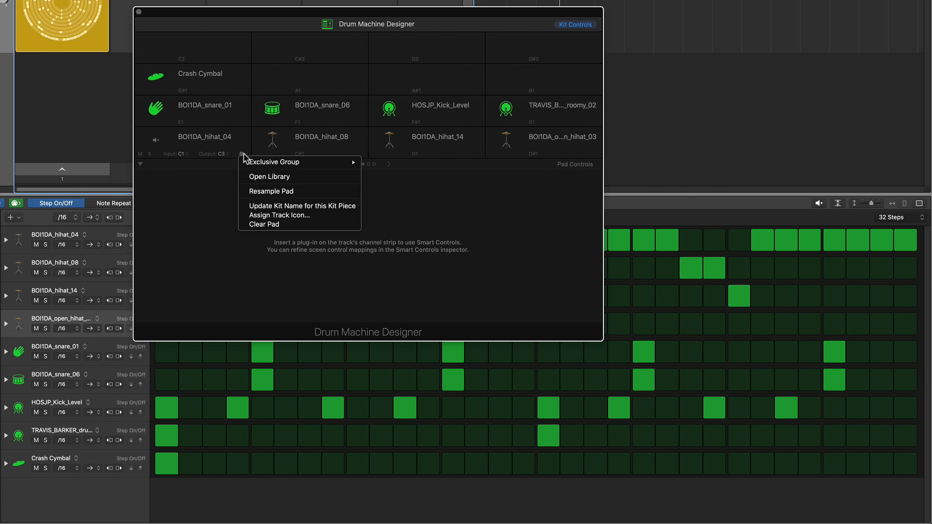
{"action": "mouse_move", "coordinate": [260, 165]}
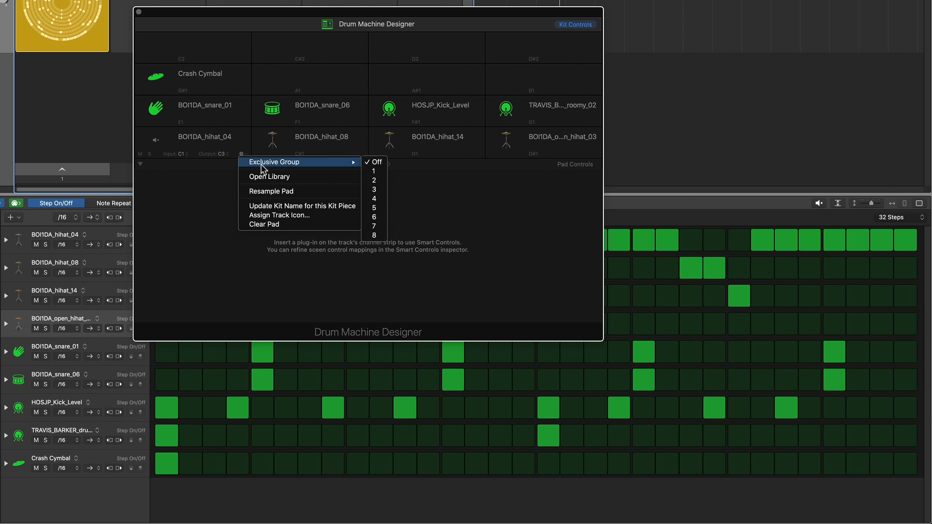
{"action": "left_click", "coordinate": [385, 175]}
{"action": "left_click", "coordinate": [358, 154]}
{"action": "mouse_move", "coordinate": [377, 162]}
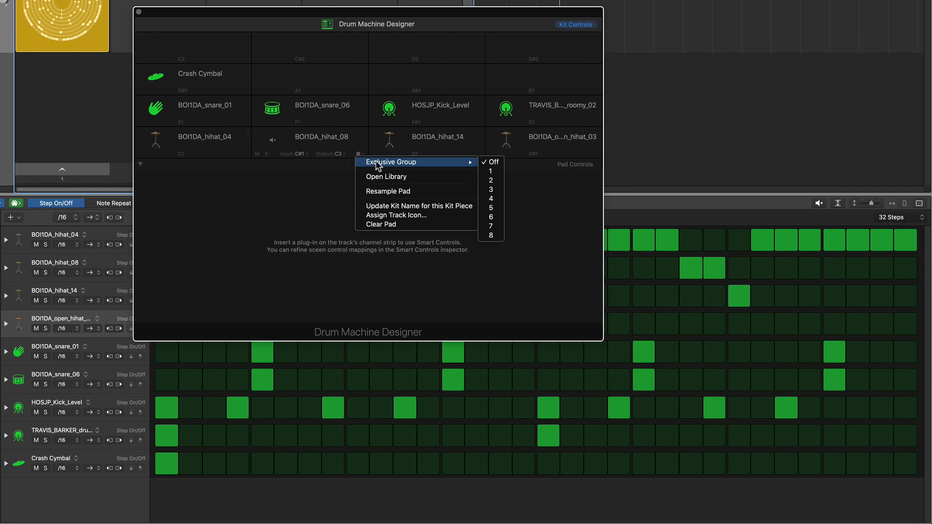
{"action": "left_click", "coordinate": [482, 170]}
Step: Assign the BOI1DA_hihat_14 and open hi-hat pads to Exclusive Group 1 and close the Drum Machine Designer
{"action": "left_click", "coordinate": [475, 153]}
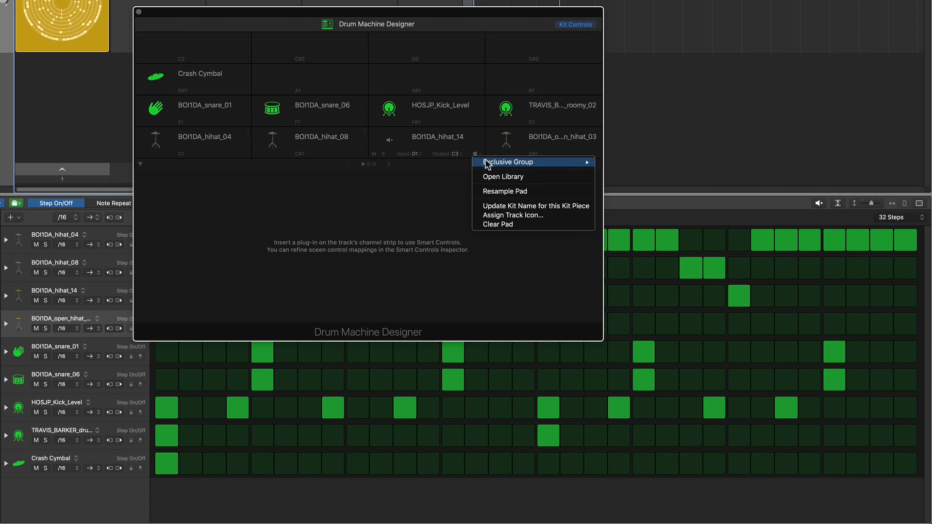
{"action": "mouse_move", "coordinate": [485, 162]}
{"action": "left_click", "coordinate": [607, 171]}
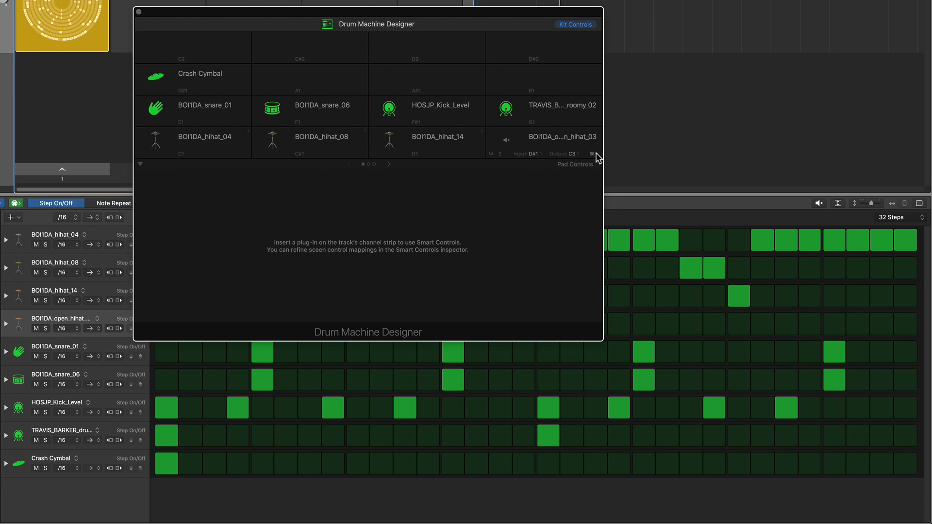
{"action": "left_click", "coordinate": [592, 153]}
{"action": "mouse_move", "coordinate": [699, 162]}
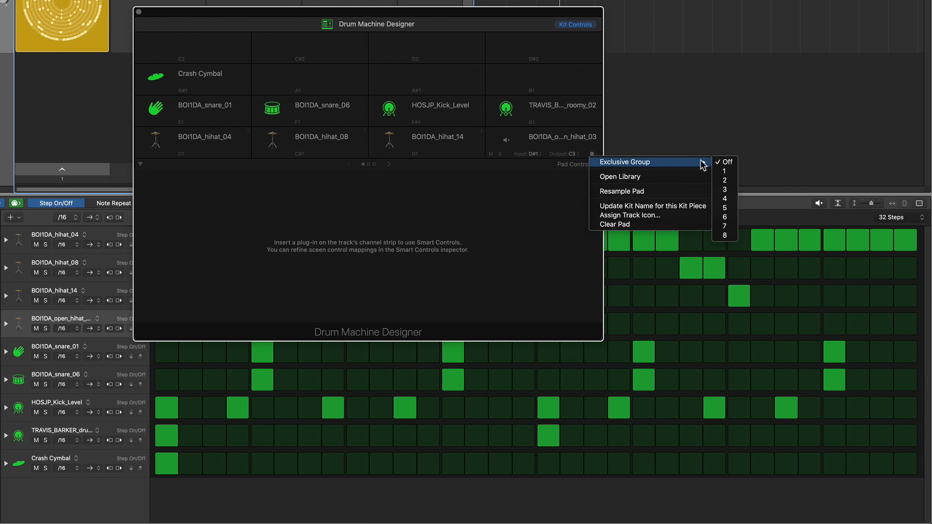
{"action": "left_click", "coordinate": [724, 171]}
{"action": "left_click", "coordinate": [139, 11]}
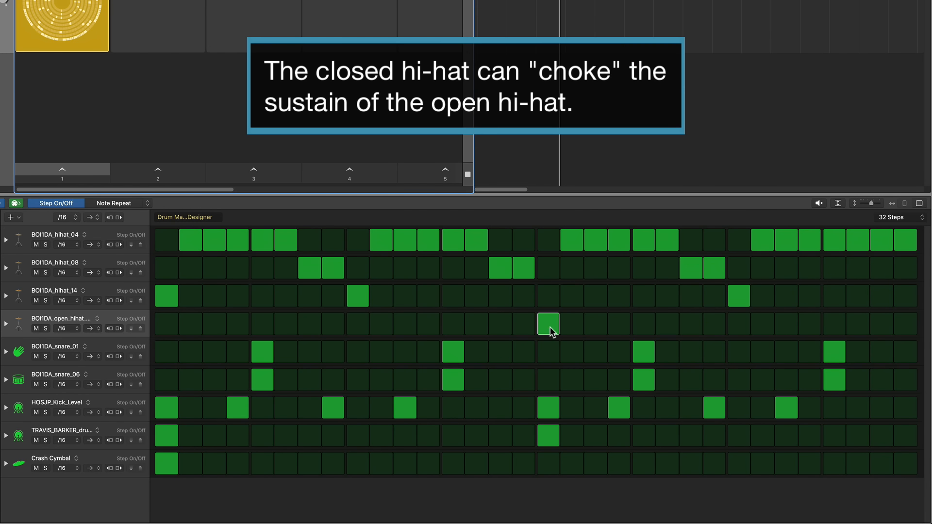
Step: Turn off steps 18 and 19 of BOI1DA_hihat_04 right after the open hi-hat, playing the pattern to check it
{"action": "left_click", "coordinate": [574, 242]}
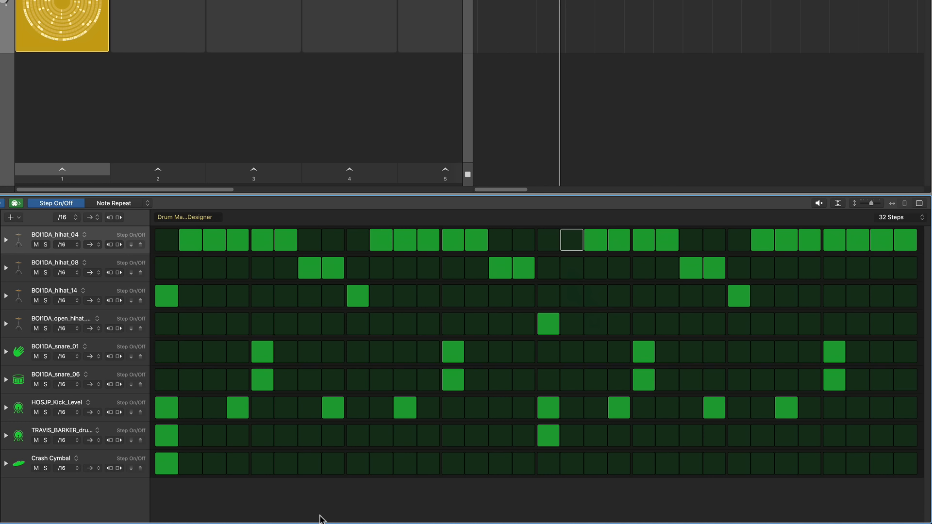
{"action": "key", "text": "space"}
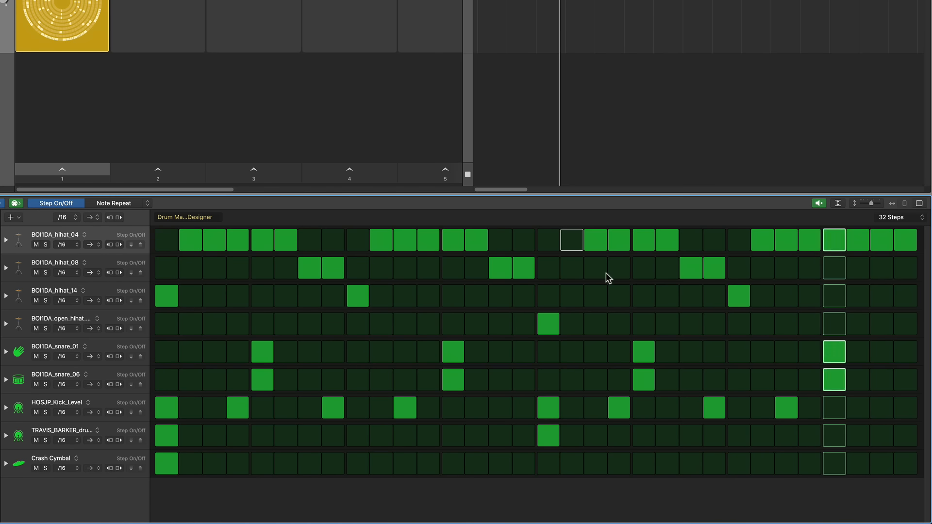
{"action": "left_click", "coordinate": [598, 245]}
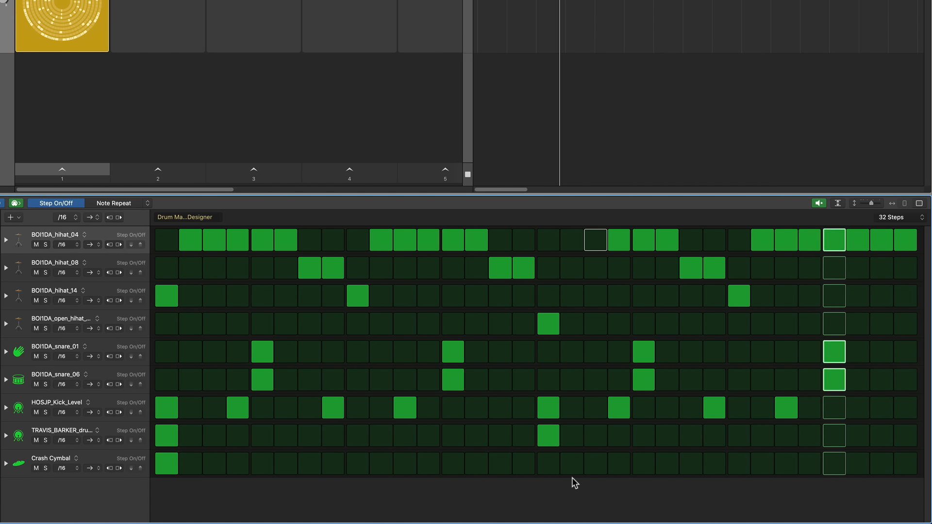
{"action": "key", "text": "space"}
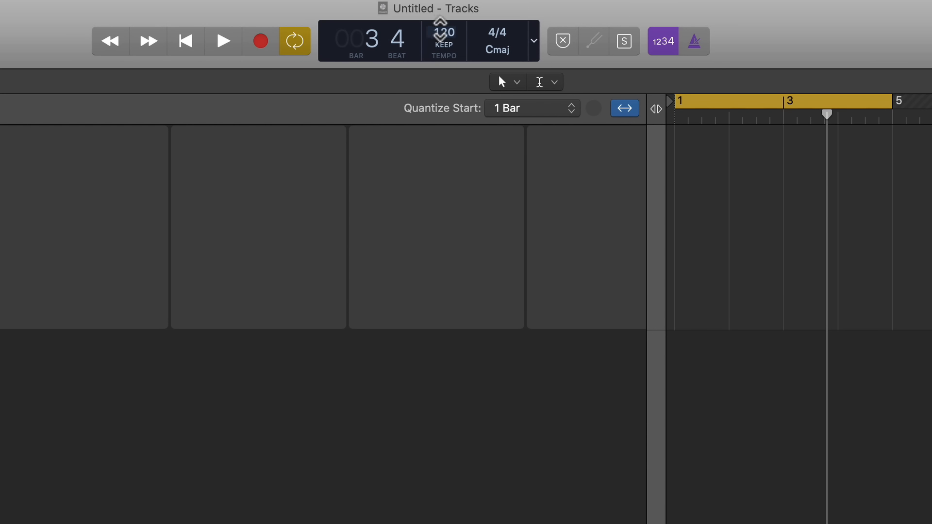
Step: Set the project tempo to 90
{"action": "double_click", "coordinate": [439, 29]}
{"action": "type", "text": "90"}
{"action": "key", "text": "Return"}
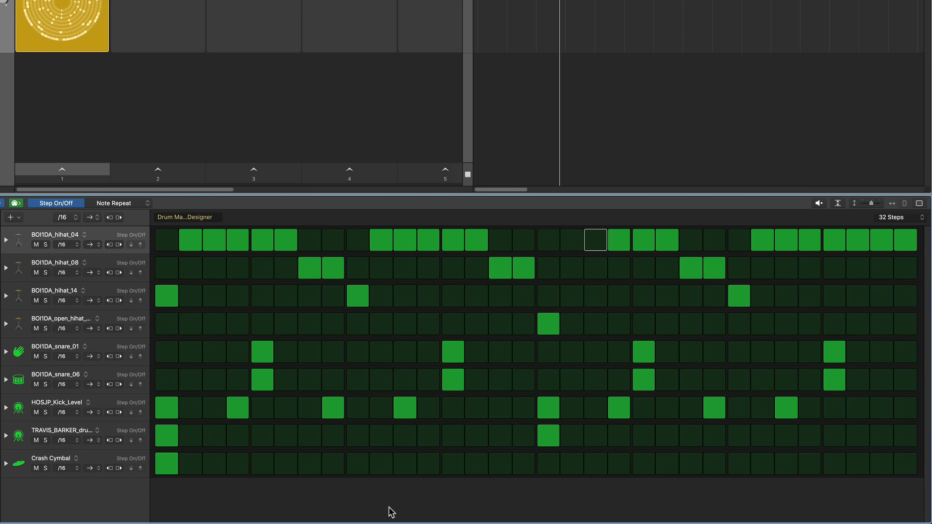
Step: Turn on step 19 of BOI1DA_hihat_08 after the open hi-hat while the pattern plays, and stop playback
{"action": "key", "text": "space"}
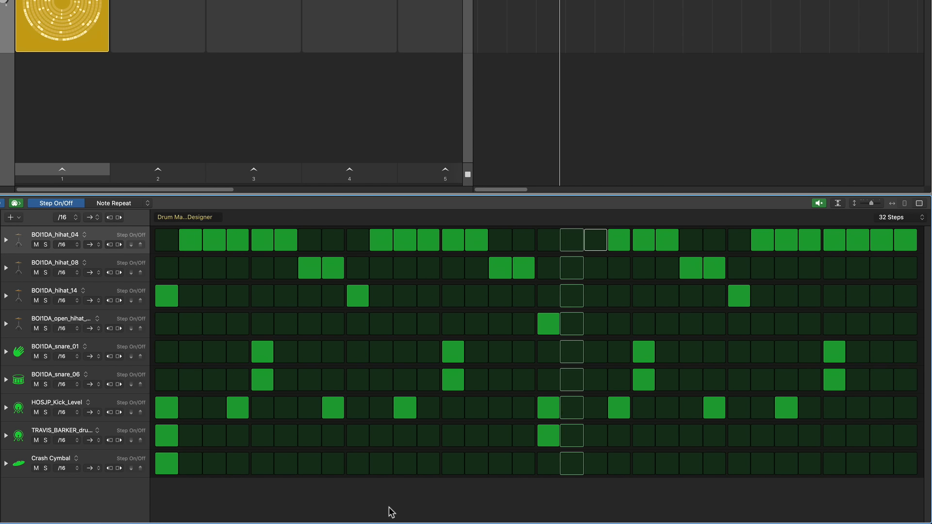
{"action": "left_click", "coordinate": [592, 267]}
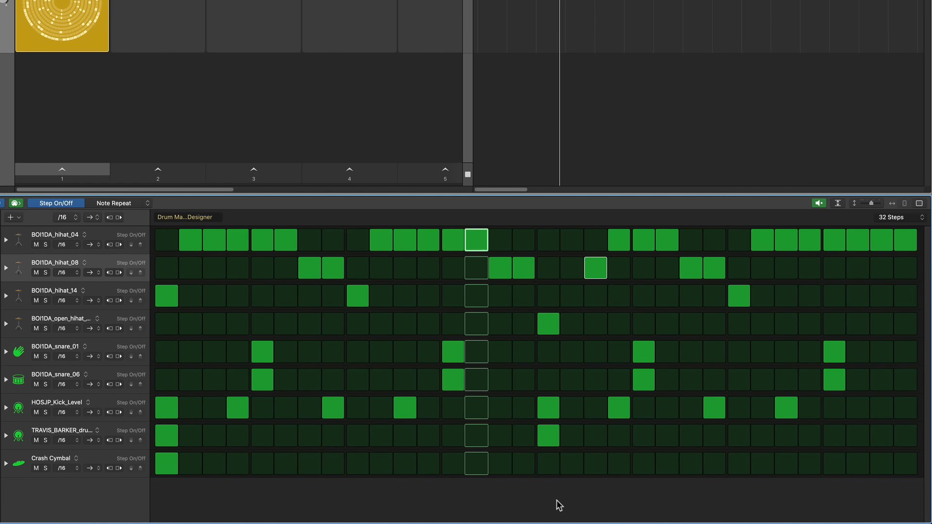
{"action": "key", "text": "alt+space"}
Step: Switch to the Finder window showing Drum Samples and open the 808s folder
{"action": "left_click", "coordinate": [0, 504]}
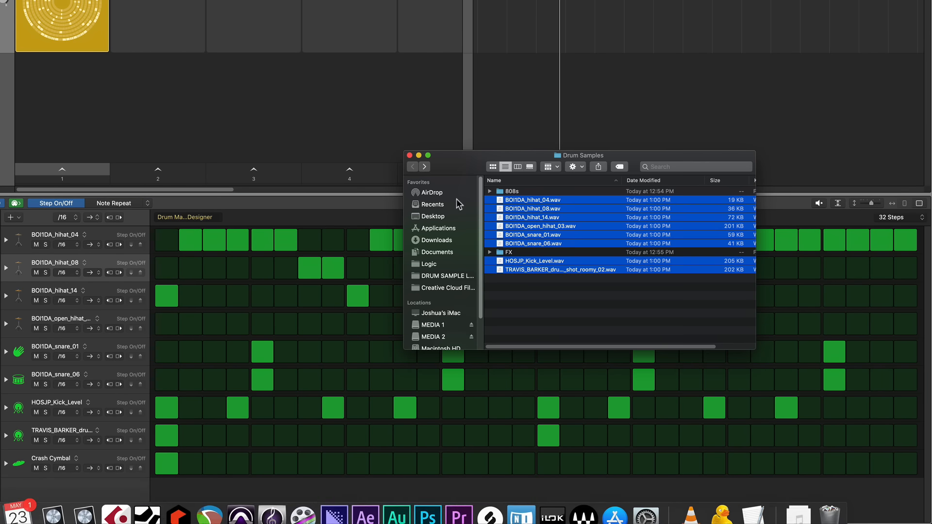
{"action": "left_click", "coordinate": [571, 309]}
{"action": "double_click", "coordinate": [513, 191]}
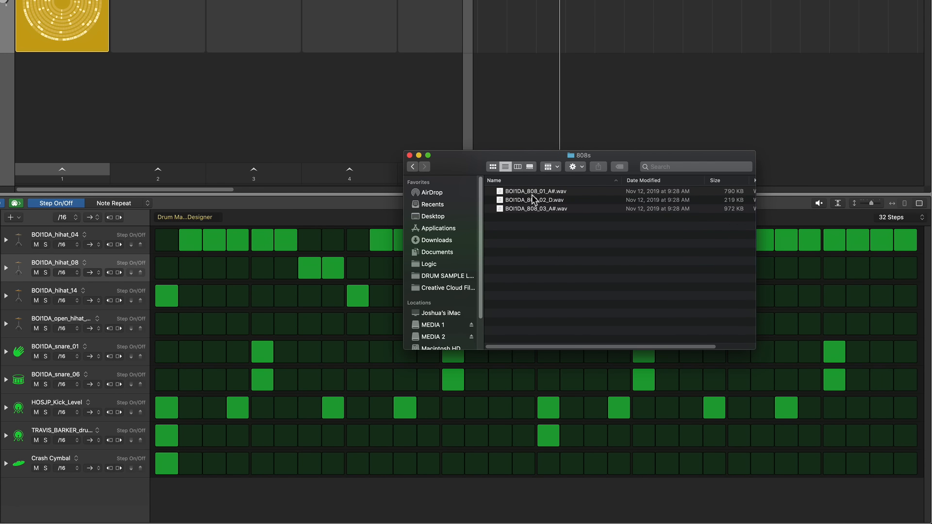
Step: Preview the 808 samples in the folder, from BOI1DA_808_01_A#.wav to BOI1DA_808_03_A#.wav
{"action": "left_click", "coordinate": [556, 193]}
{"action": "key", "text": "space"}
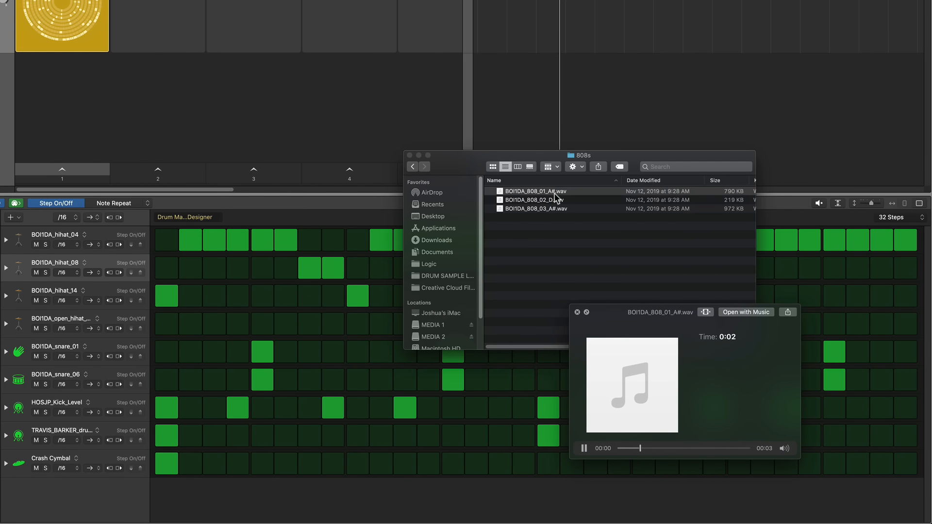
{"action": "key", "text": "Down"}
{"action": "key", "text": "Down"}
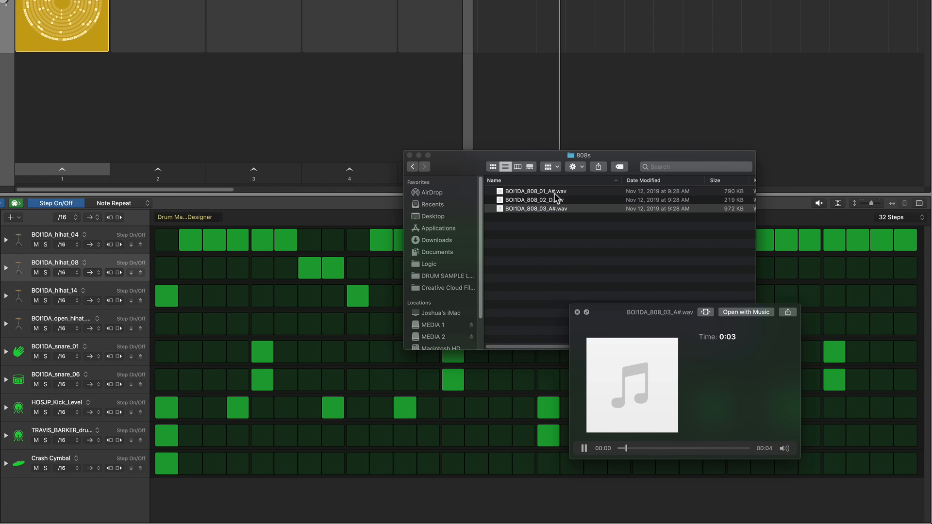
{"action": "key", "text": "space"}
Step: Import all three 808 samples from Finder into Logic Pro as a new Drum Machine Designer track
{"action": "left_click", "coordinate": [565, 249]}
{"action": "key", "text": "super+a"}
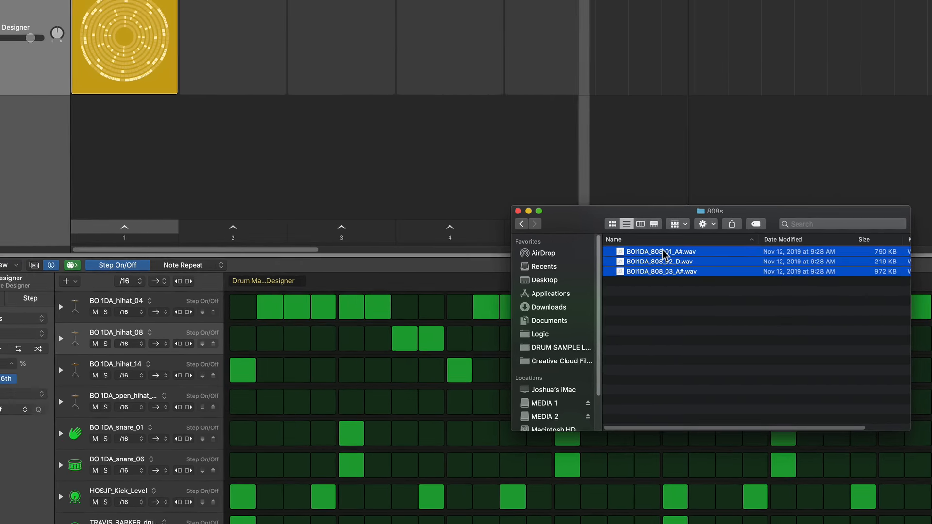
{"action": "left_click_drag", "start_coordinate": [536, 190], "coordinate": [167, 276]}
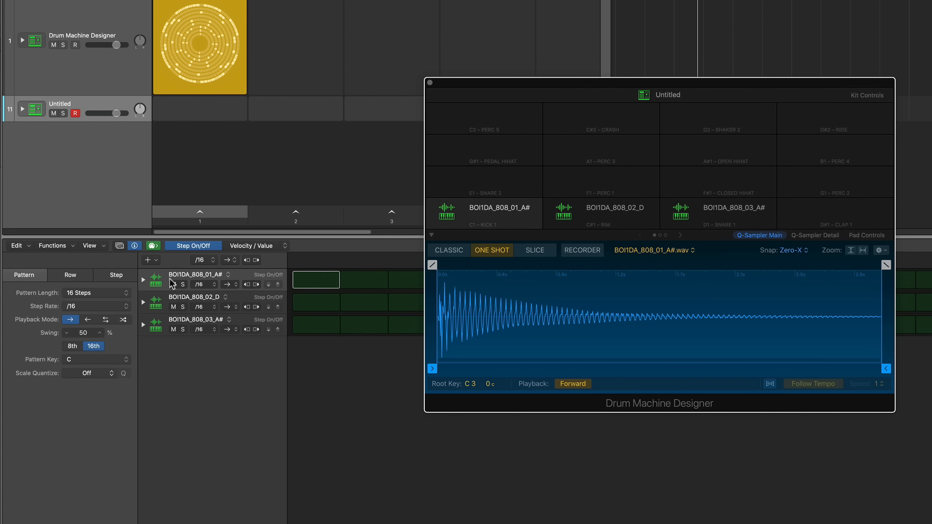
Step: Audition the BOI1DA_808_01_A#, BOI1DA_808_02_D and BOI1DA_808_03_A# rows in the step sequencer
{"action": "left_click", "coordinate": [156, 282]}
{"action": "left_click", "coordinate": [158, 309]}
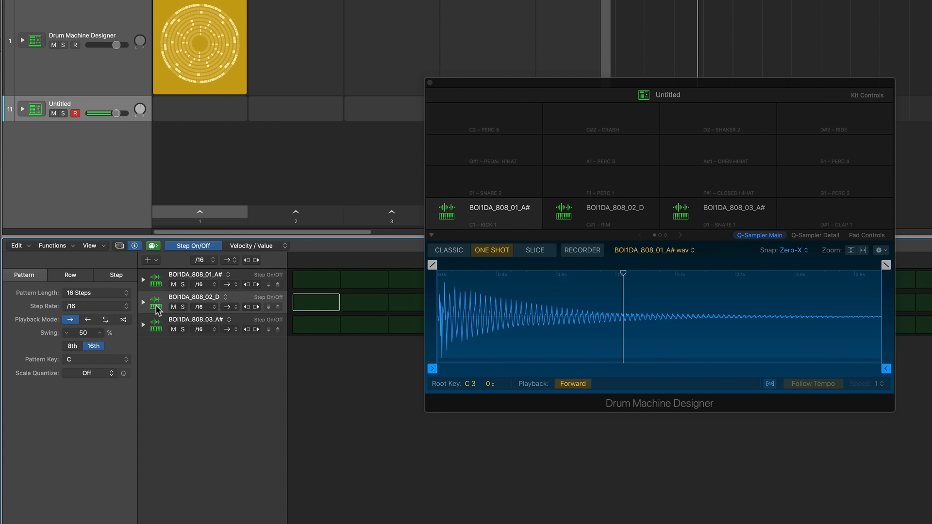
{"action": "left_click", "coordinate": [157, 326]}
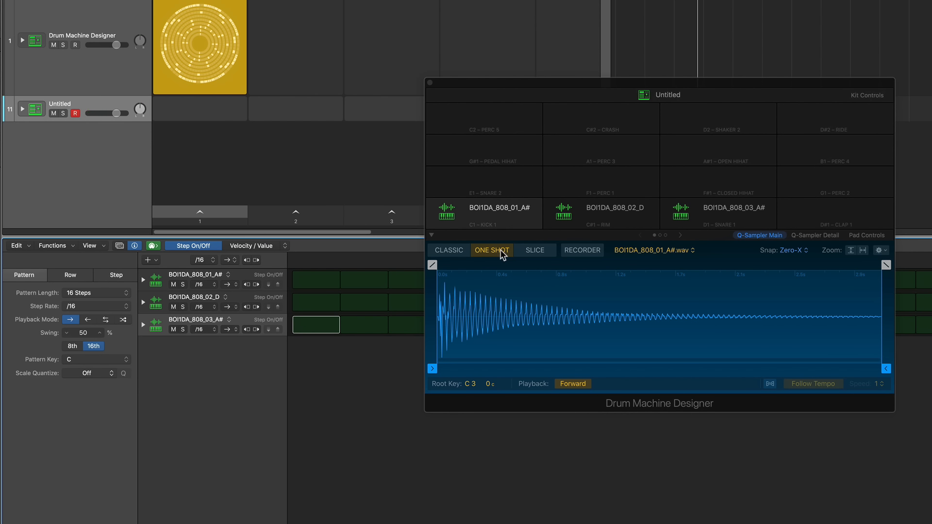
Step: Set the 808 pads to Classic mode in Quick Sampler and close the Drum Machine Designer
{"action": "mouse_move", "coordinate": [533, 217]}
{"action": "left_click", "coordinate": [441, 251]}
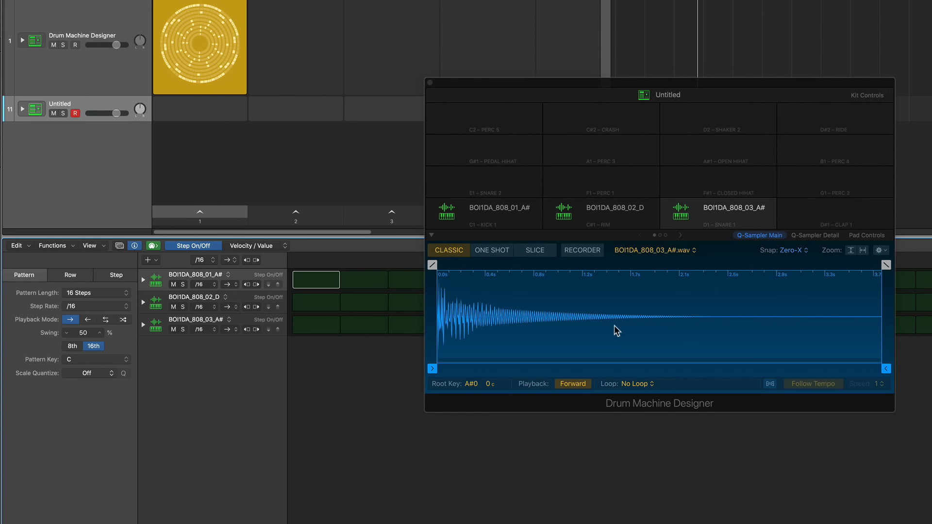
{"action": "left_click", "coordinate": [430, 83]}
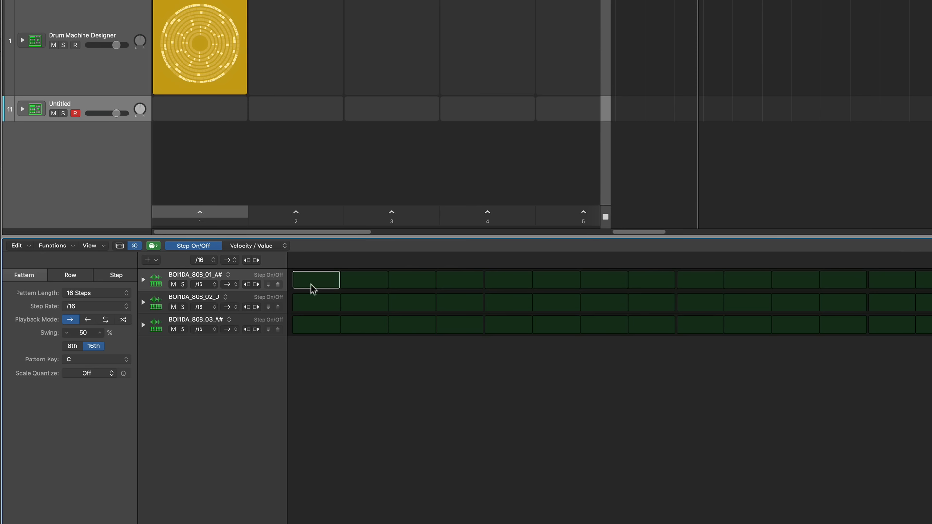
Step: Turn on step 1 of BOI1DA_808_01_A#, step 7 of BOI1DA_808_02_D and step 11 of BOI1DA_808_03_A#
{"action": "left_click", "coordinate": [313, 285]}
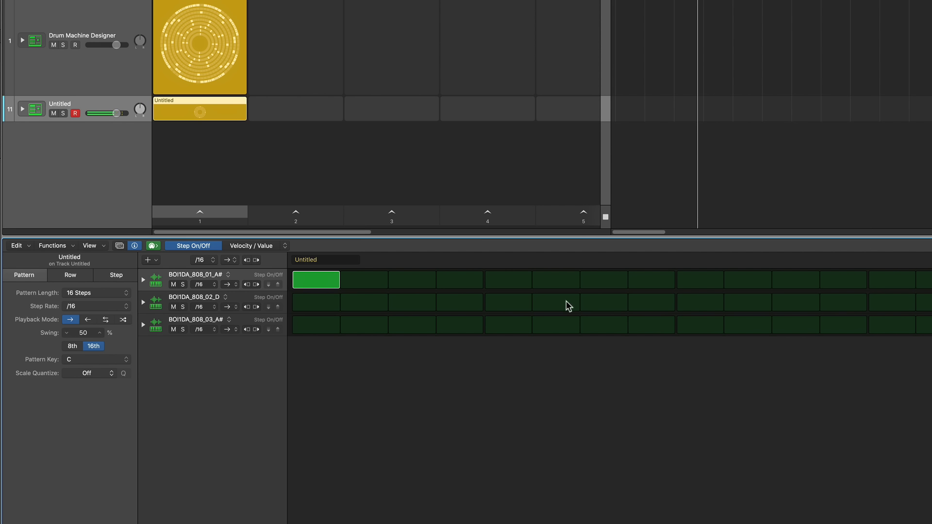
{"action": "left_click", "coordinate": [607, 302]}
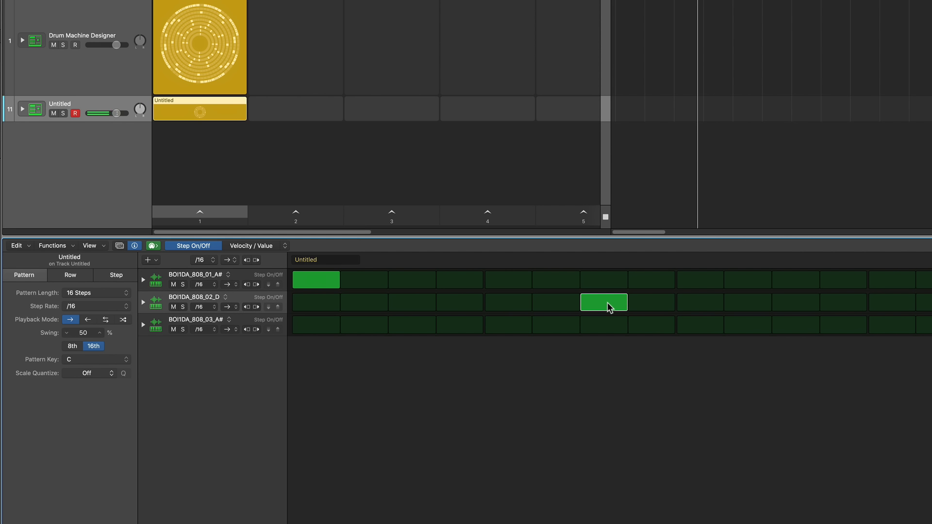
{"action": "left_click", "coordinate": [793, 333]}
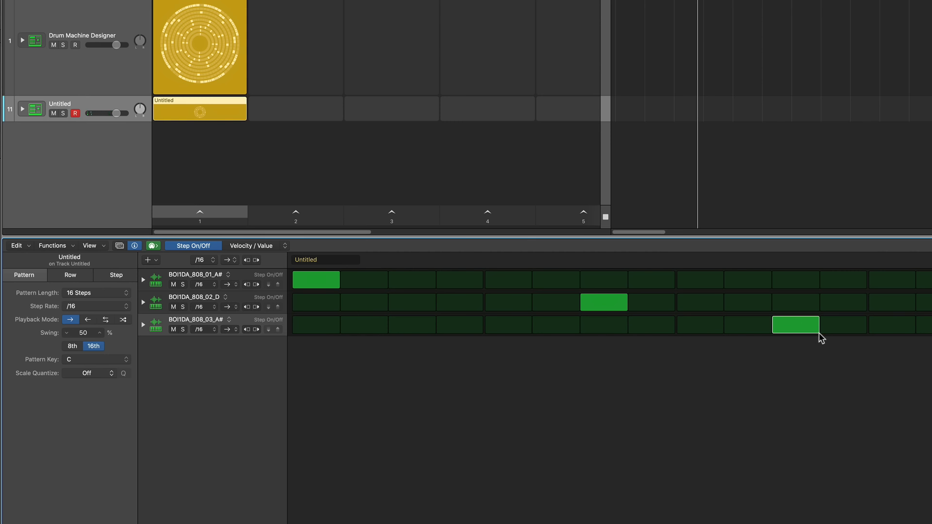
Step: In Tie edit mode, tie steps 1–6 of BOI1DA_808_01_A#, 7–10 of BOI1DA_808_02_D and 11–16 of BOI1DA_808_03_A#
{"action": "left_click", "coordinate": [284, 245]}
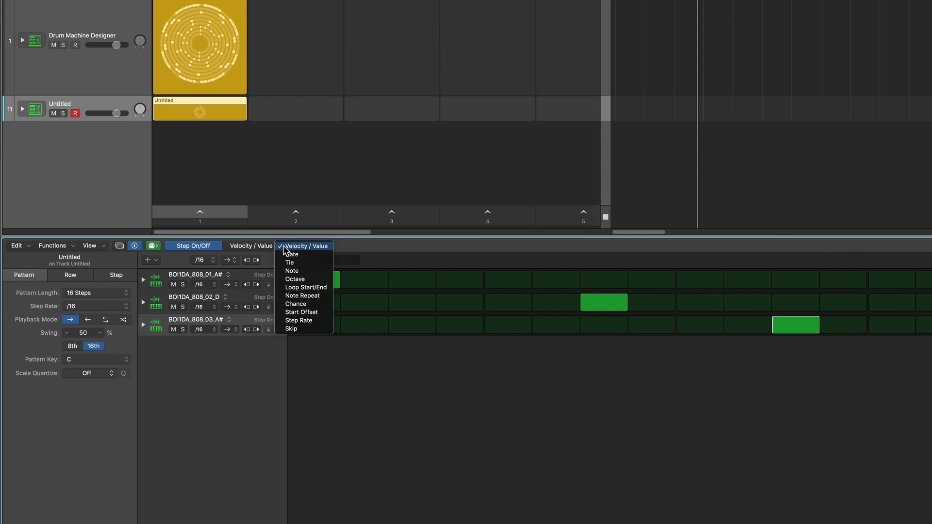
{"action": "left_click", "coordinate": [317, 262]}
{"action": "left_click", "coordinate": [361, 286]}
{"action": "left_click_drag", "start_coordinate": [362, 286], "coordinate": [543, 289]}
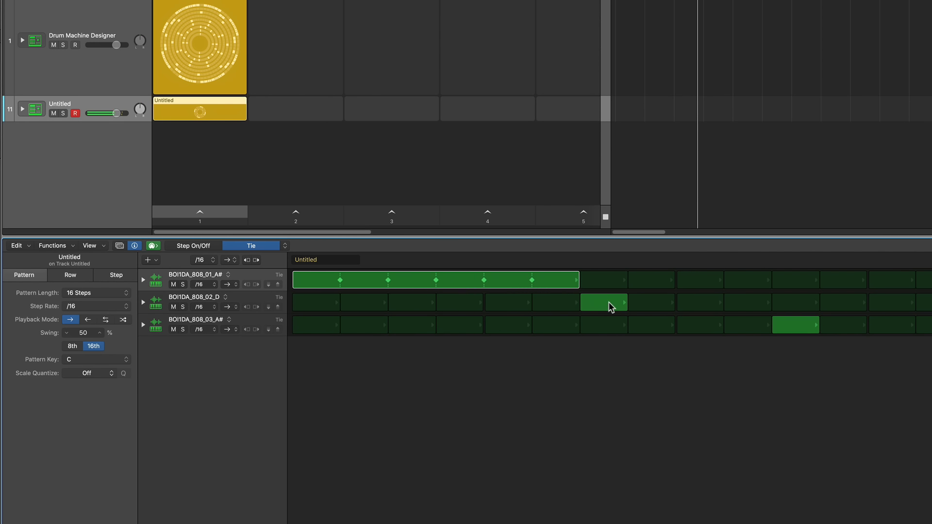
{"action": "left_click_drag", "start_coordinate": [611, 307], "coordinate": [726, 307]}
{"action": "left_click_drag", "start_coordinate": [797, 327], "coordinate": [925, 325]}
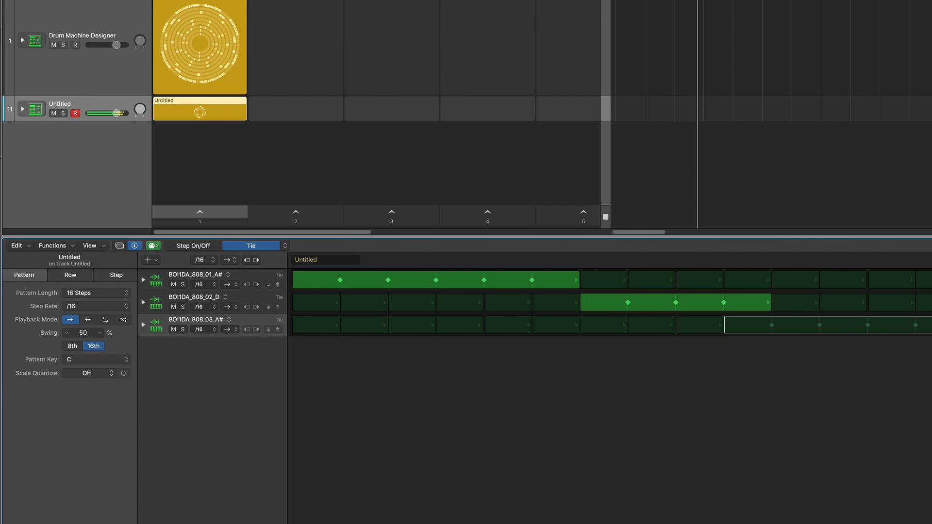
{"action": "left_click", "coordinate": [788, 322]}
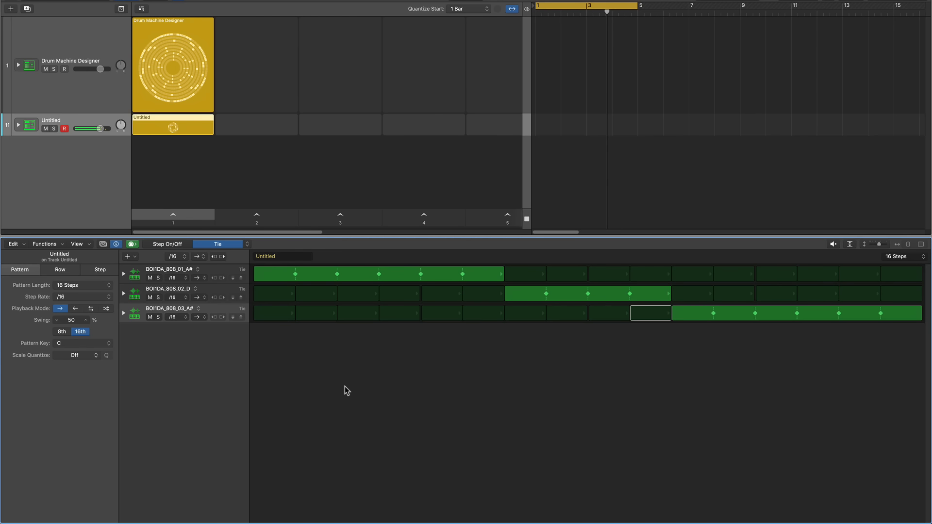
Step: Extend the 808 pattern to 32 steps with the duplicated notes in steps 17 to 32 turned off, and play it
{"action": "left_click", "coordinate": [905, 256]}
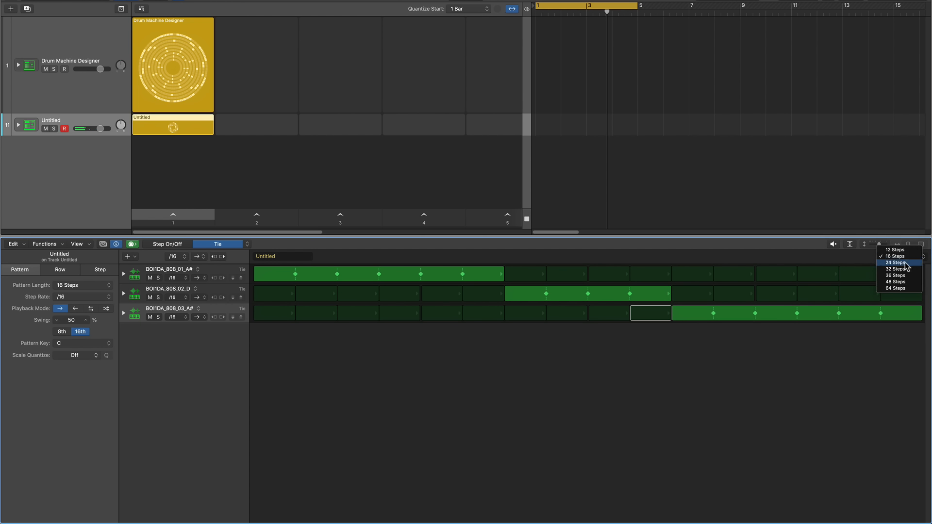
{"action": "left_click", "coordinate": [607, 434]}
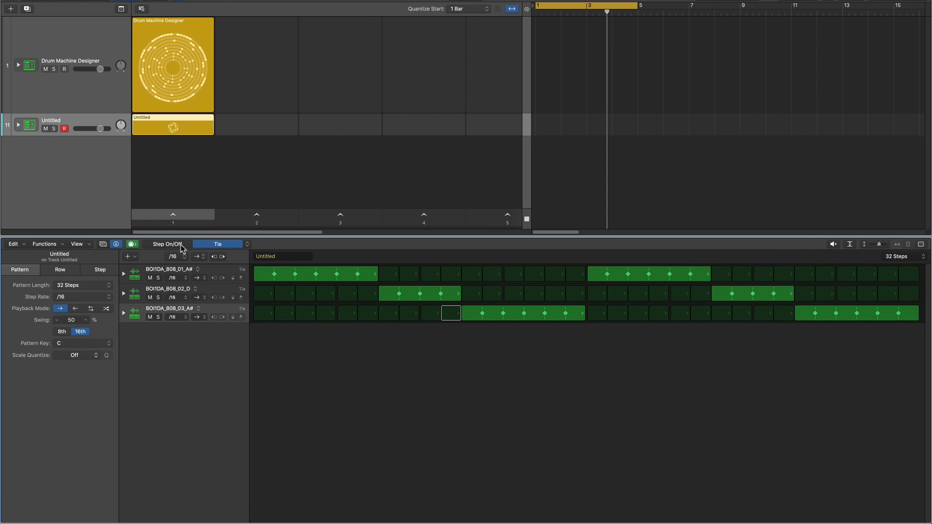
{"action": "left_click", "coordinate": [168, 244]}
{"action": "left_click", "coordinate": [610, 275]}
{"action": "left_click", "coordinate": [742, 297]}
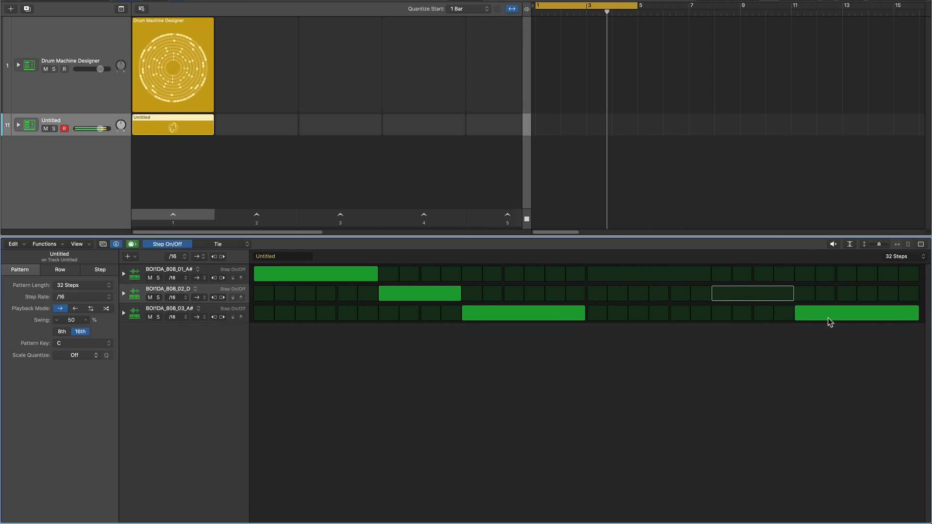
{"action": "left_click", "coordinate": [829, 319]}
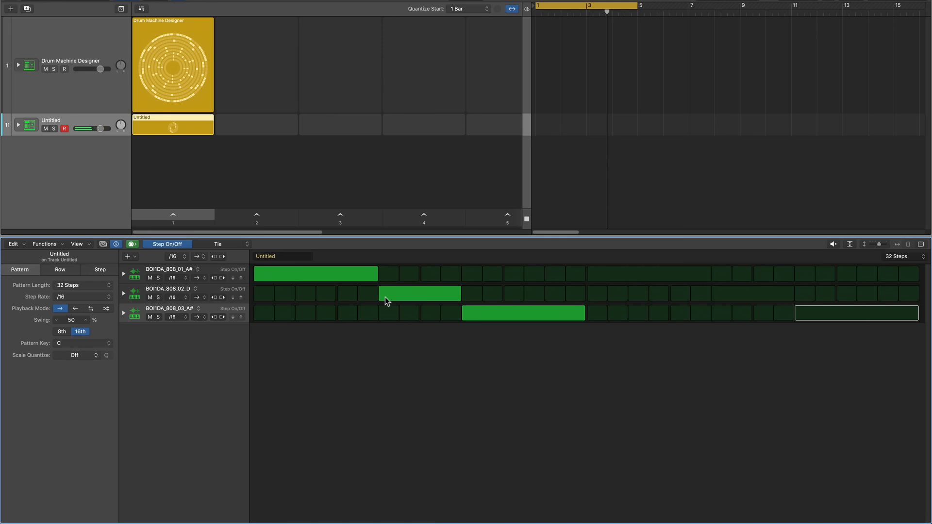
{"action": "key", "text": "alt+space"}
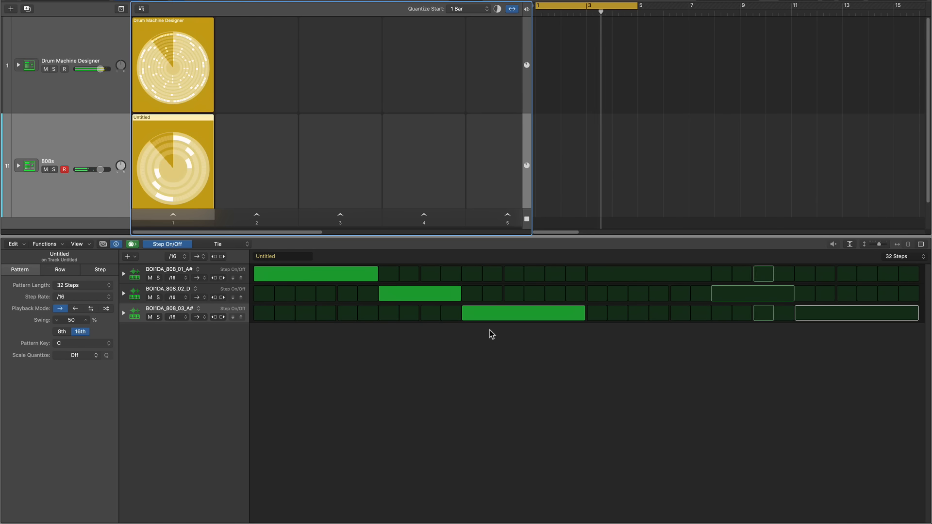
Step: Hide the step sequencer and widen the Live Loops cells
{"action": "key", "text": "e"}
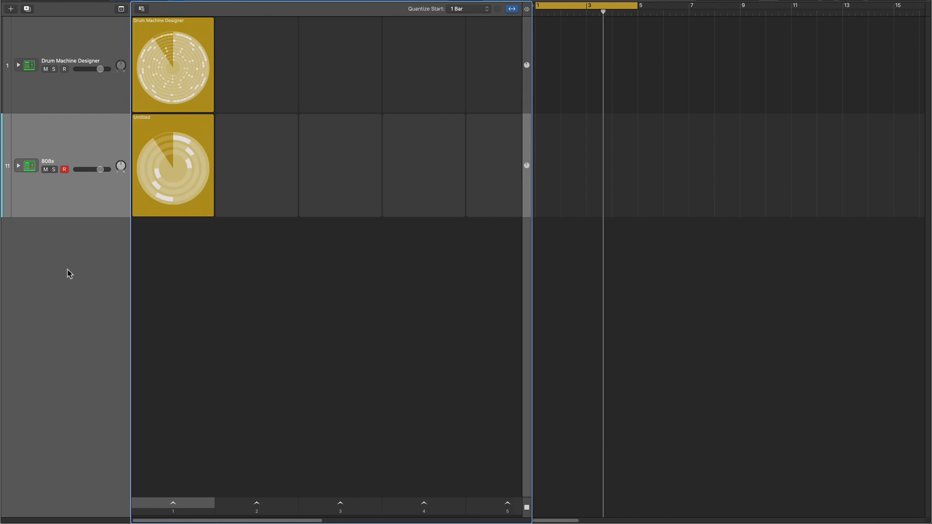
{"action": "key", "text": "super+Right"}
{"action": "key", "text": "super+Right"}
{"action": "key", "text": "super+Right"}
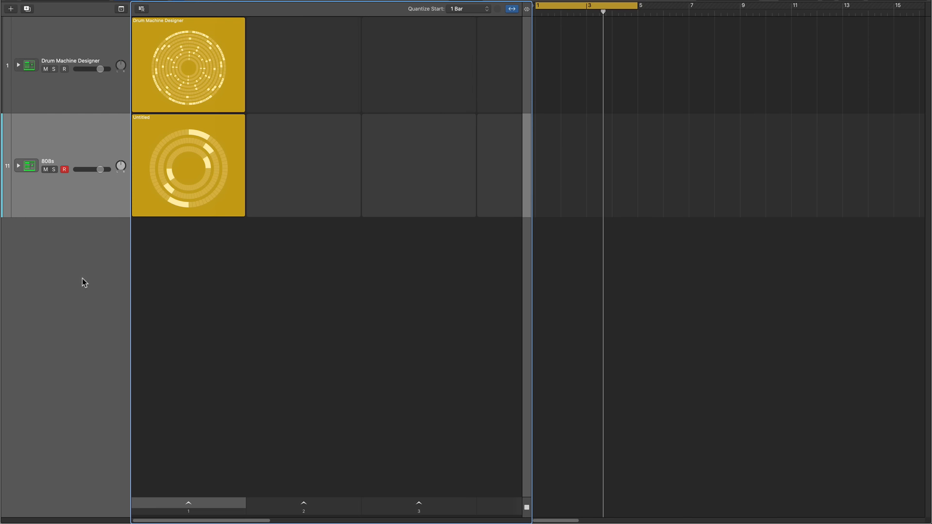
Step: Add the Against Time Keys loop to scene 1 below the 808s, enlarge its track and play the scene
{"action": "mouse_move", "coordinate": [359, 177]}
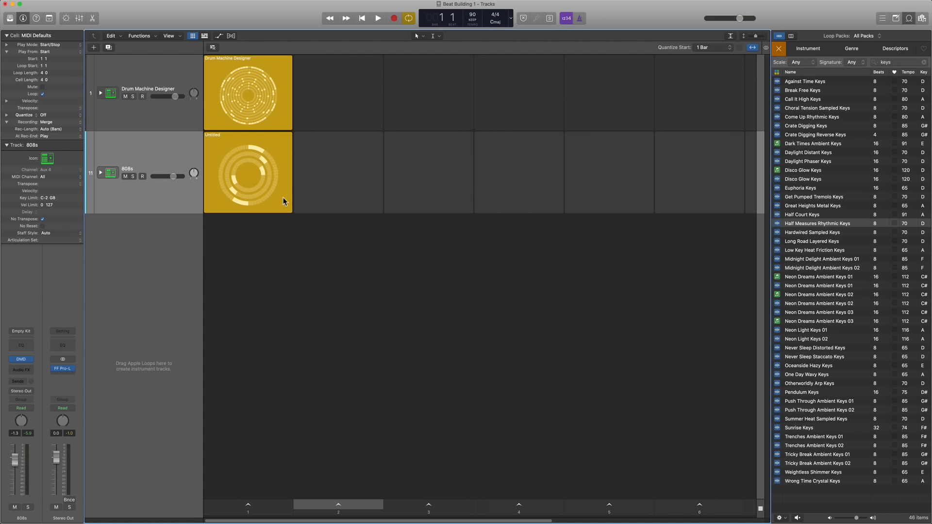
{"action": "mouse_move", "coordinate": [274, 194]}
{"action": "left_click_drag", "start_coordinate": [806, 81], "coordinate": [251, 271]}
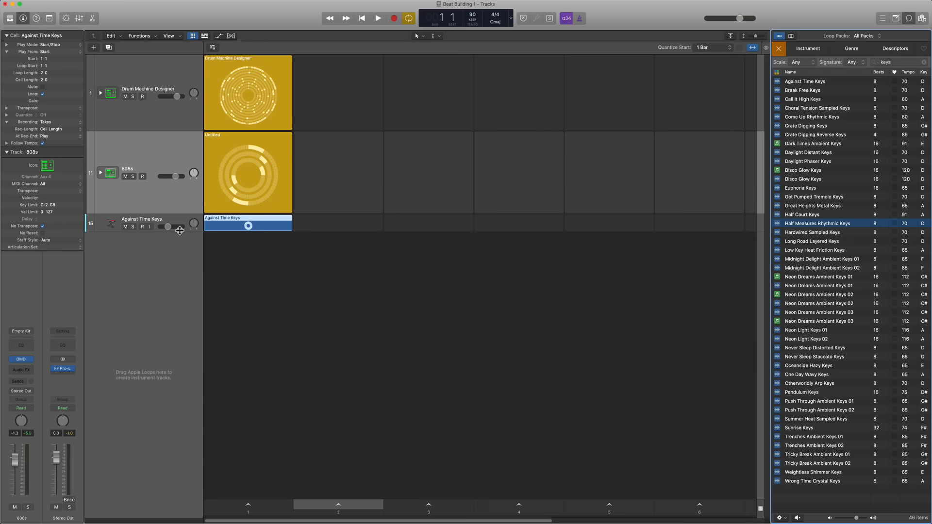
{"action": "left_click_drag", "start_coordinate": [180, 230], "coordinate": [175, 309]}
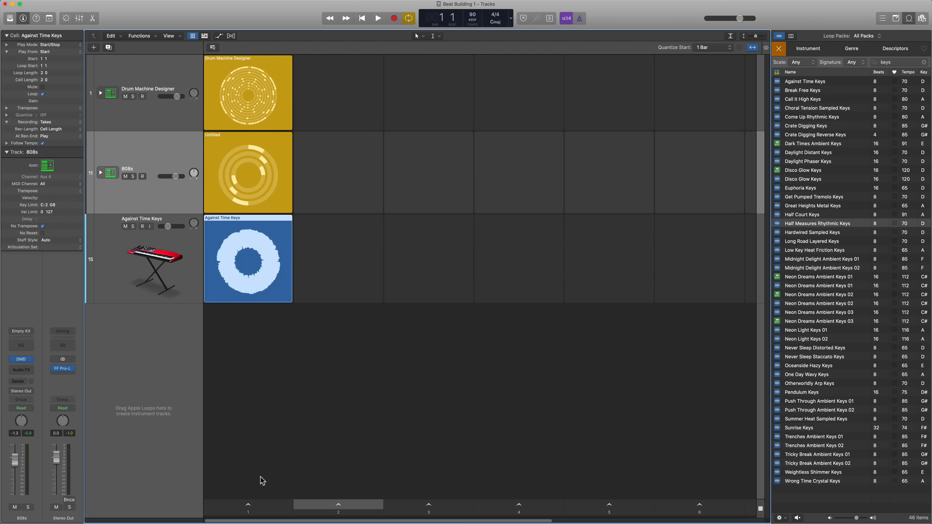
{"action": "left_click", "coordinate": [269, 509]}
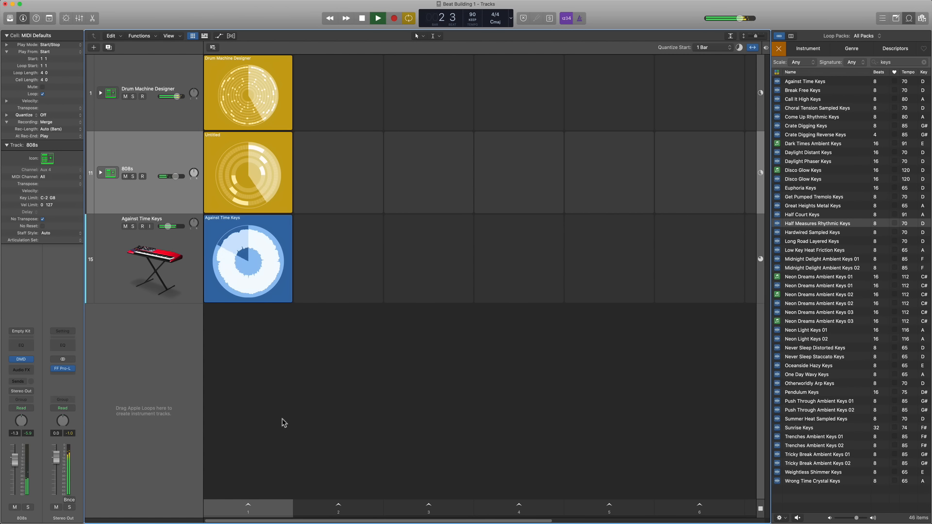
Step: Stop playback and set the transpose of the Against Time Keys cell in scene 1 to +3
{"action": "key", "text": "space"}
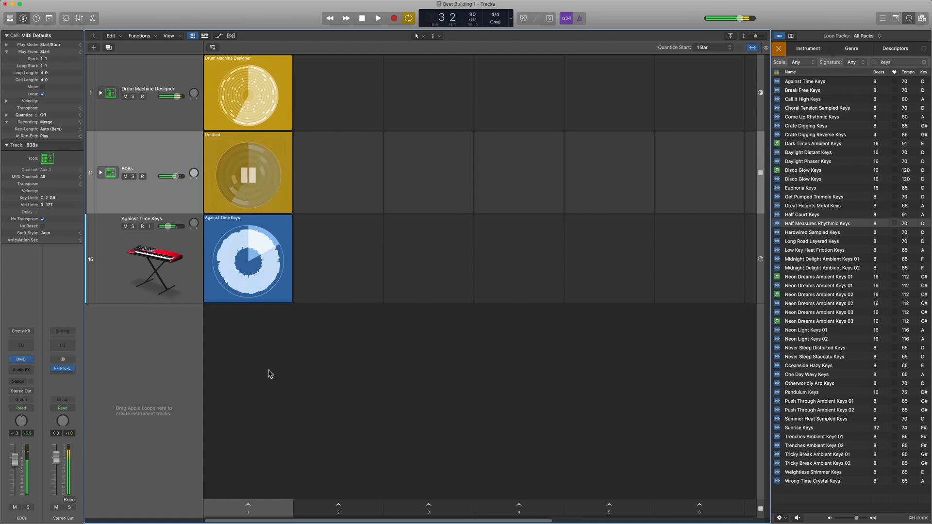
{"action": "left_click", "coordinate": [266, 236]}
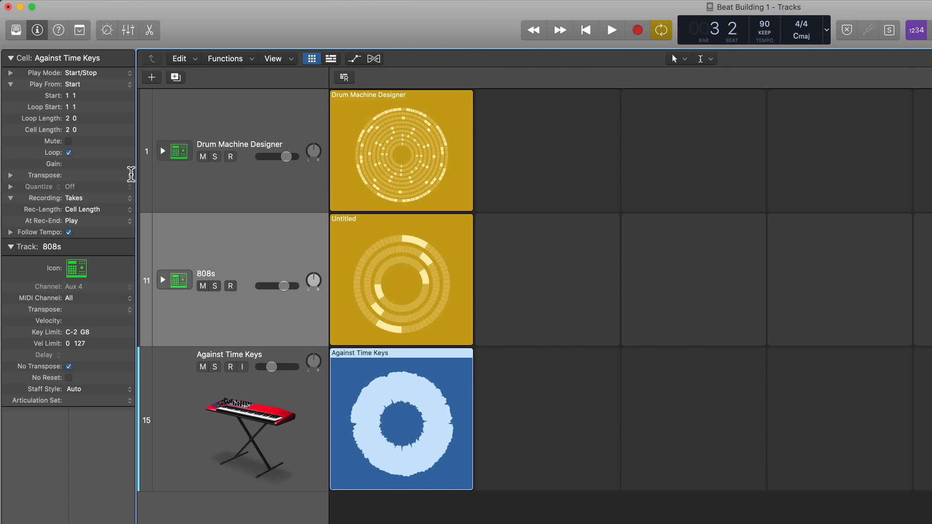
{"action": "left_click", "coordinate": [130, 174]}
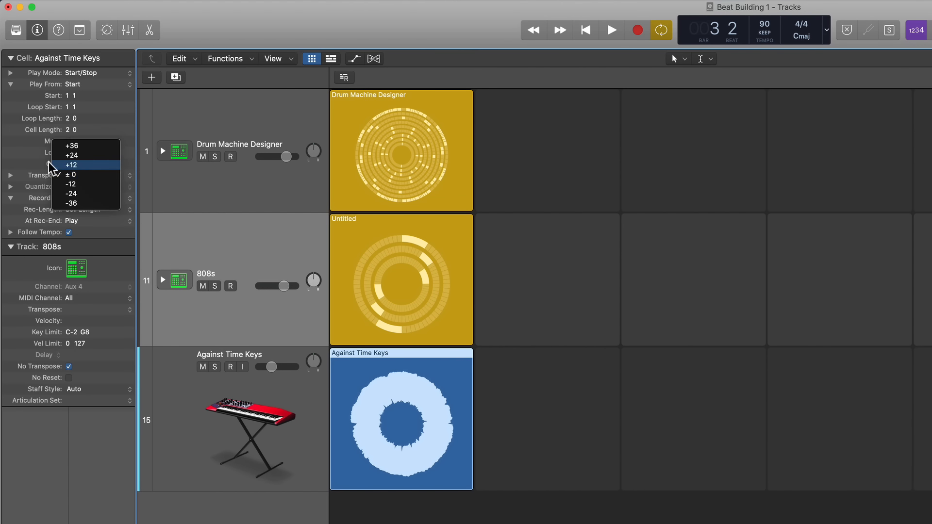
{"action": "left_click", "coordinate": [23, 160]}
{"action": "double_click", "coordinate": [78, 175]}
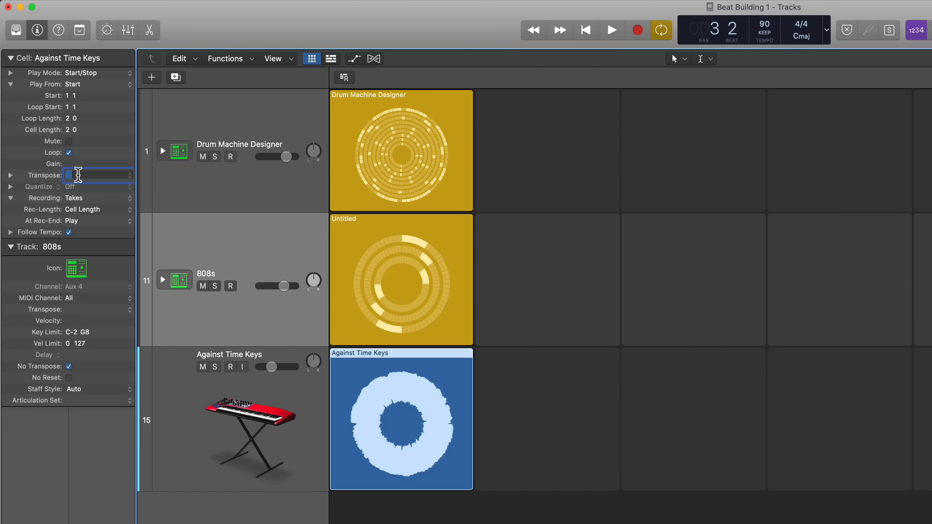
{"action": "type", "text": "3"}
{"action": "key", "text": "Return"}
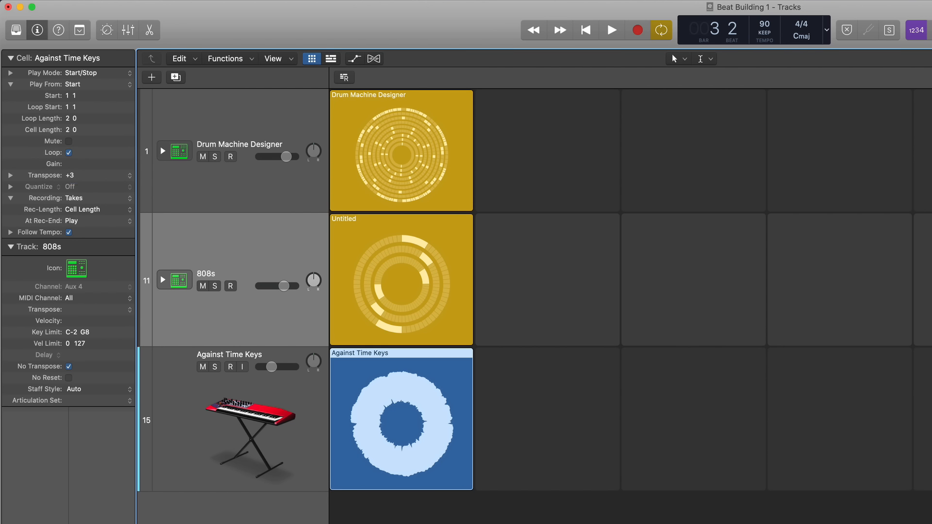
Step: Set the Against Time Keys cell's transpose to -5 and play scene 1 to hear it, then stop
{"action": "double_click", "coordinate": [78, 174]}
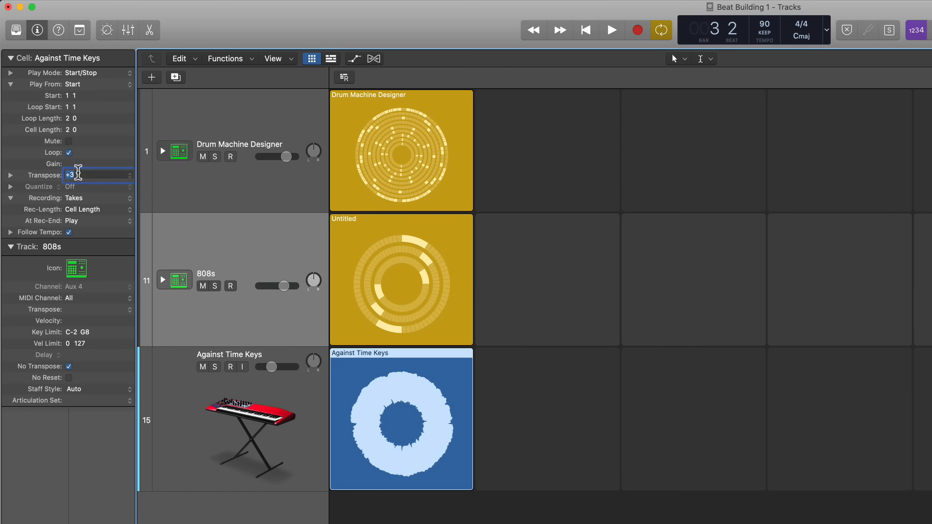
{"action": "type", "text": "-5"}
{"action": "key", "text": "Return"}
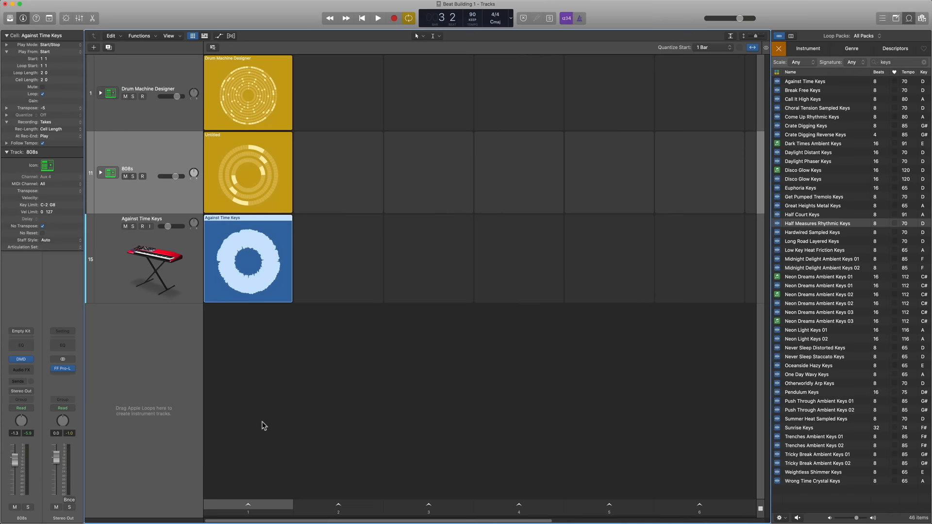
{"action": "left_click", "coordinate": [272, 505]}
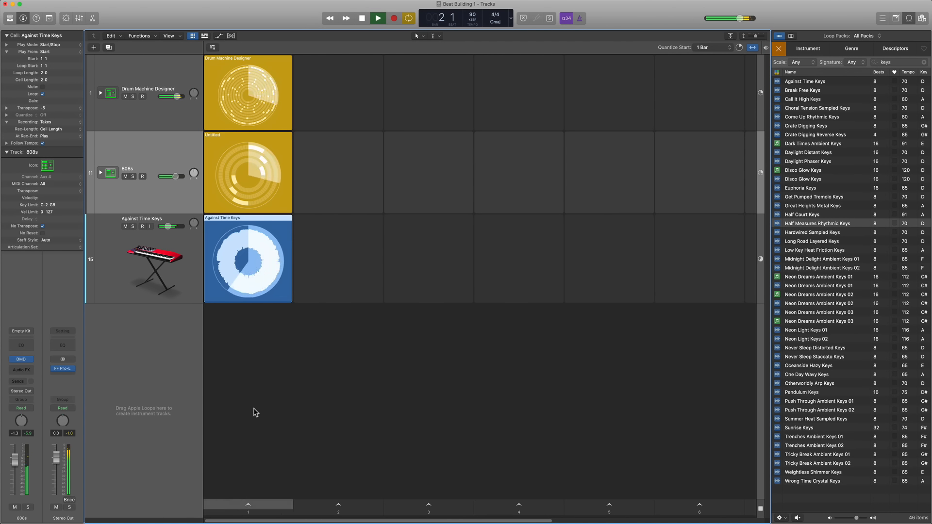
{"action": "key", "text": "space"}
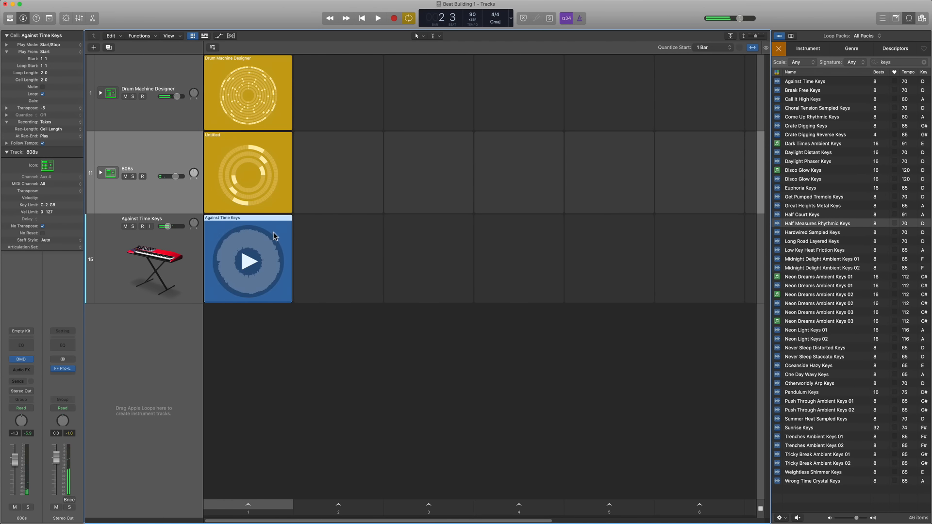
Step: Remove the transposition from the Against Time Keys cell and deselect the cell
{"action": "double_click", "coordinate": [45, 108]}
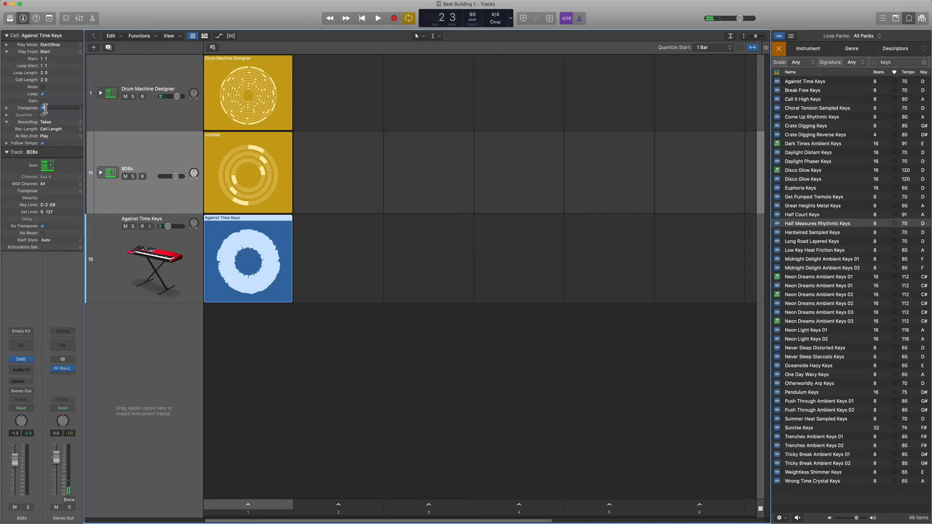
{"action": "key", "text": "Return"}
{"action": "left_click", "coordinate": [290, 353]}
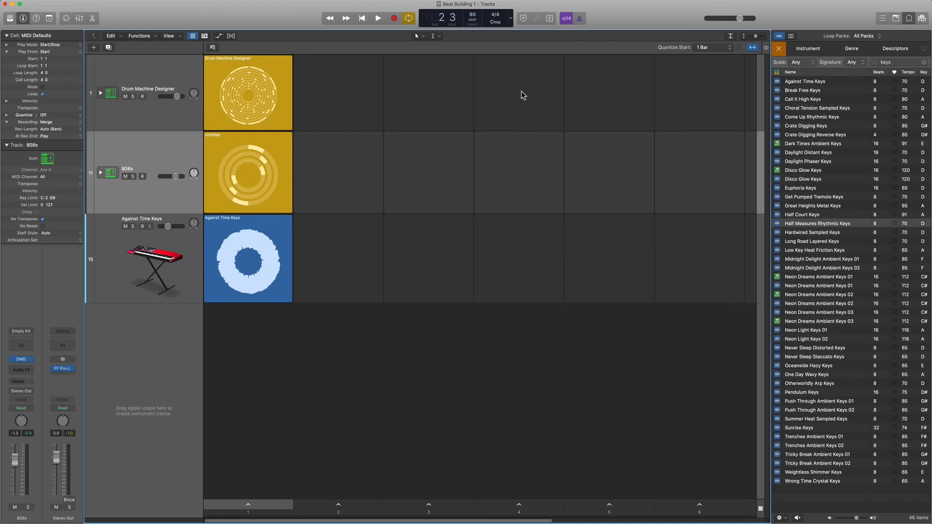
Step: Duplicate the three scene 1 cells (drums, 808s and Against Time Keys) into scene 2
{"action": "left_click_drag", "start_coordinate": [286, 72], "coordinate": [274, 252]}
{"action": "key", "text": "super+z"}
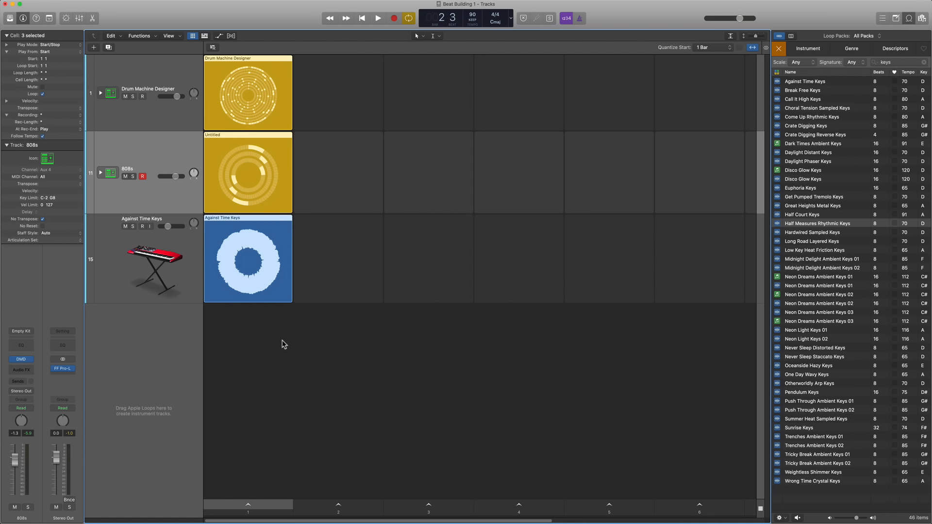
{"action": "key", "text": "super+r"}
{"action": "left_click", "coordinate": [325, 372]}
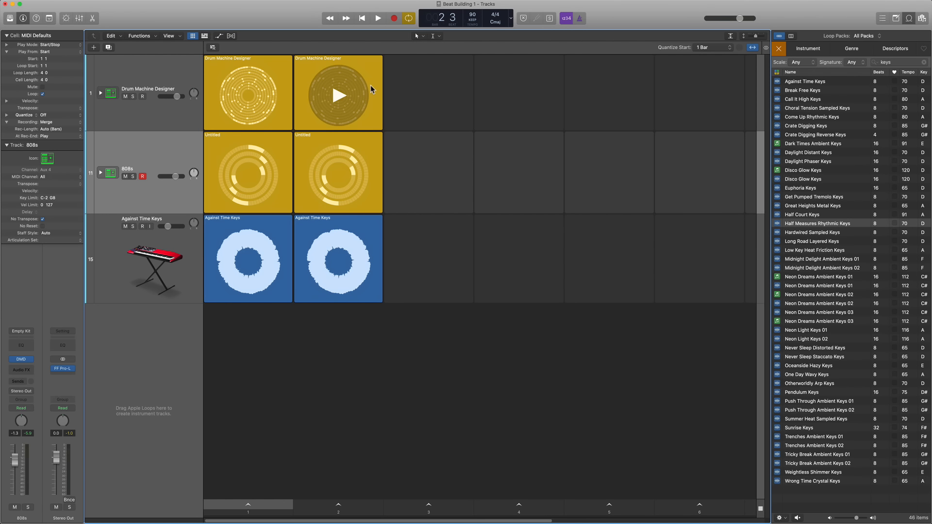
Step: Replace the Against Time Keys cell in scene 2 with the Half Measures Rhythmic Keys loop
{"action": "left_click", "coordinate": [370, 226]}
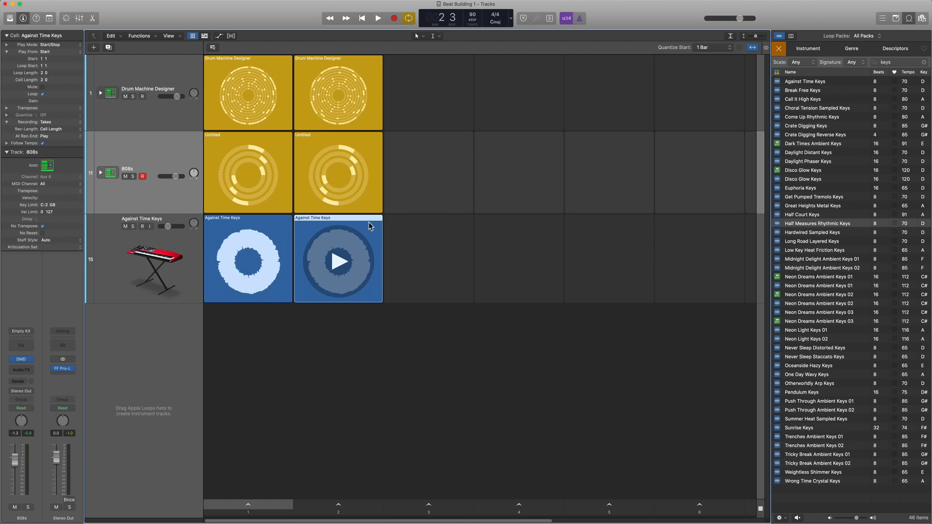
{"action": "key", "text": "Delete"}
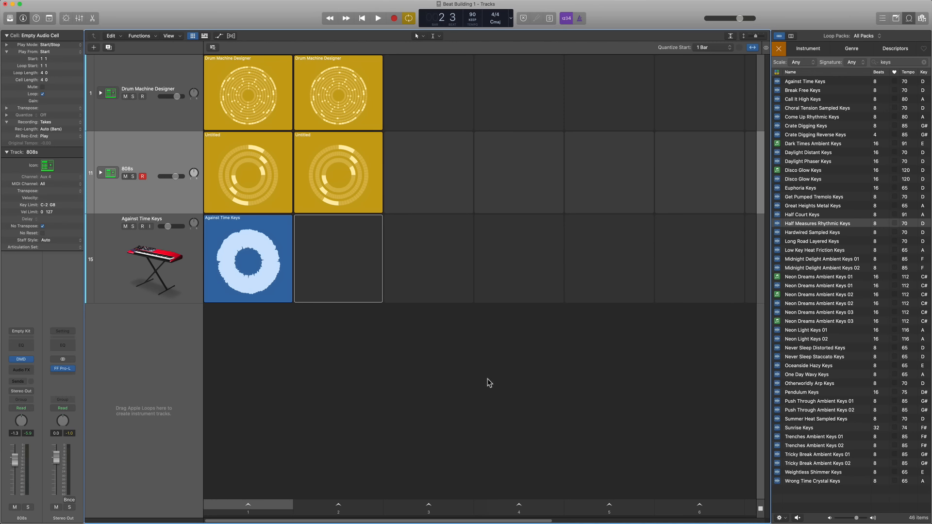
{"action": "left_click_drag", "start_coordinate": [821, 225], "coordinate": [340, 262]}
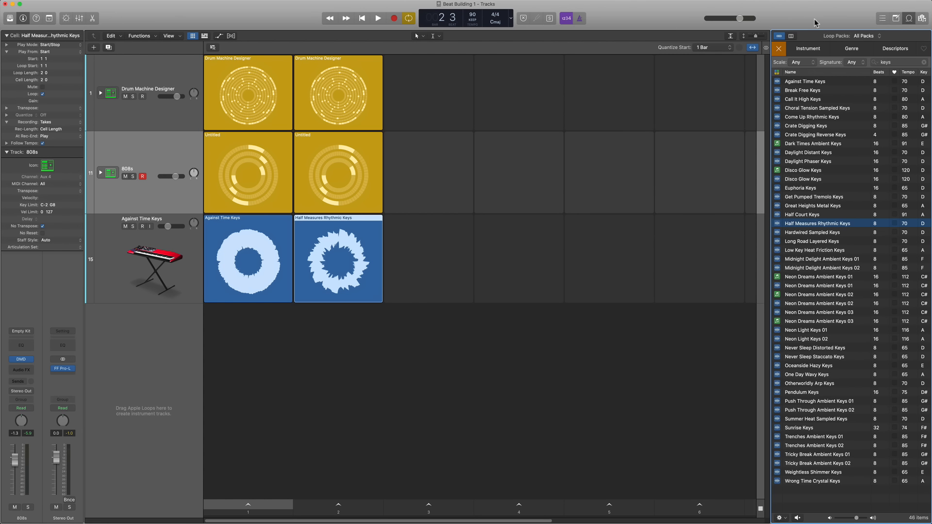
{"action": "left_click", "coordinate": [842, 1]}
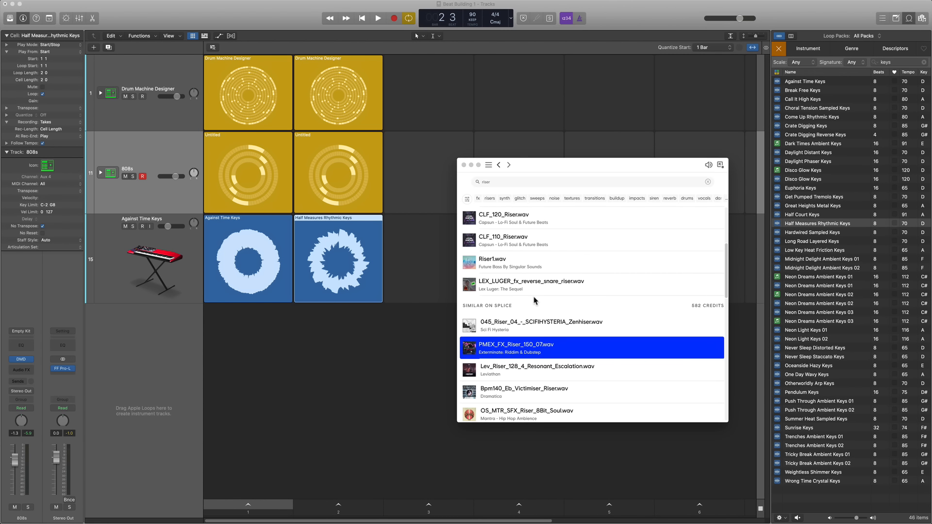
{"action": "left_click", "coordinate": [464, 166]}
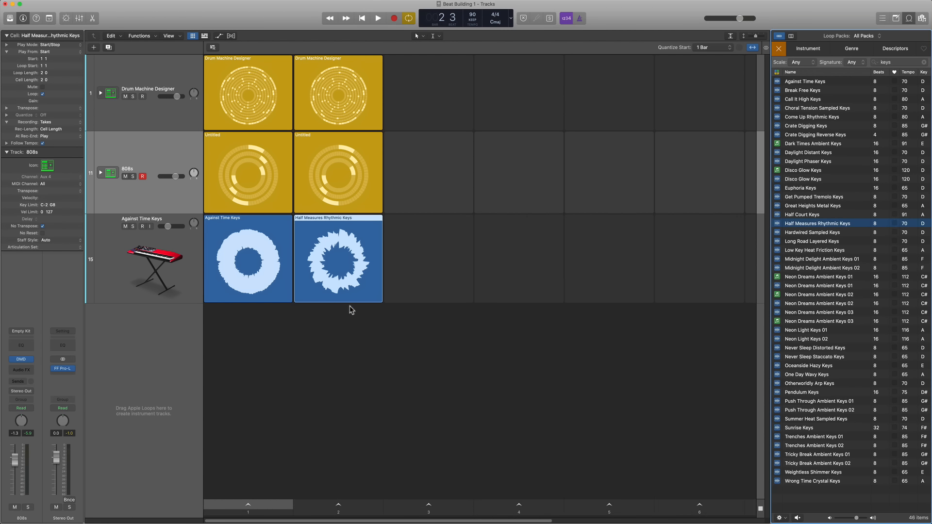
Step: Play scene 2 to hear the drums and 808s with the new keys loop
{"action": "mouse_move", "coordinate": [358, 298]}
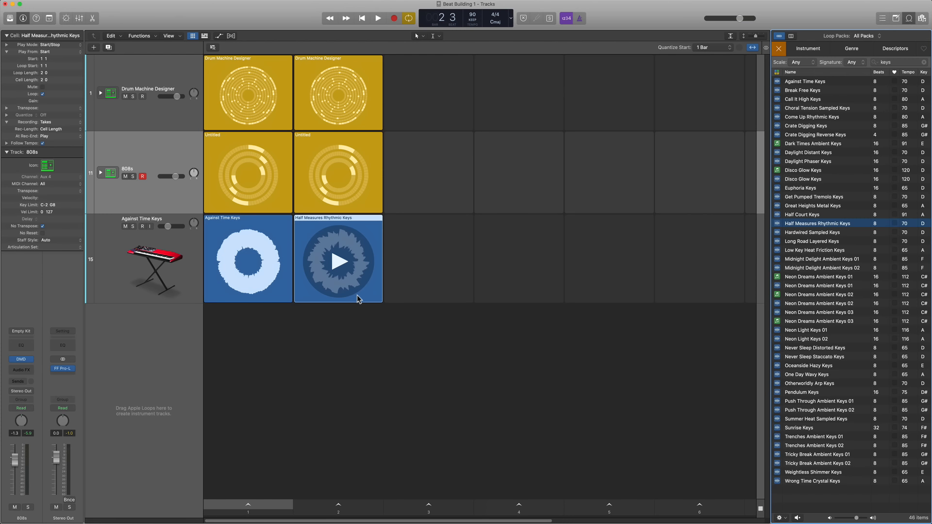
{"action": "left_click", "coordinate": [357, 298]}
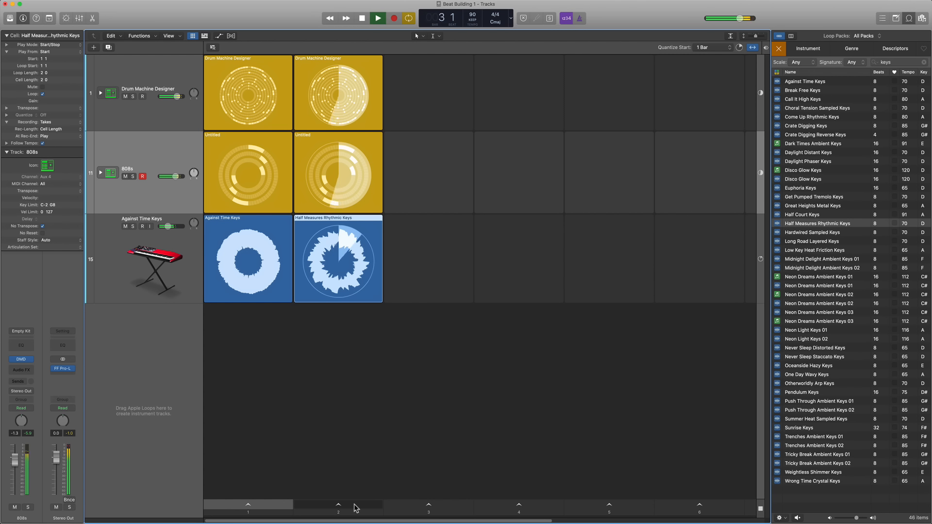
{"action": "left_click", "coordinate": [351, 410]}
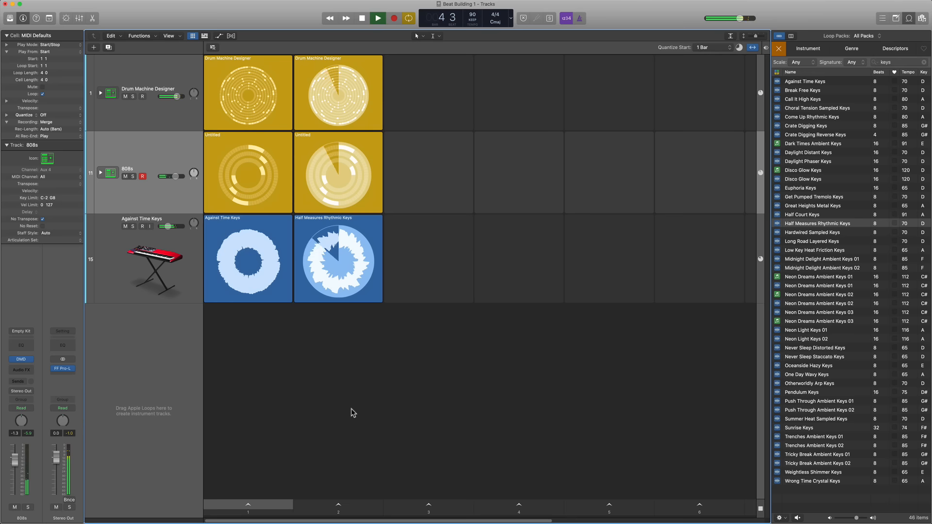
Step: Copy the Drum Machine Designer cell from scene 2 into scene 3 and open the copy in the step sequencer
{"action": "left_click", "coordinate": [367, 63]}
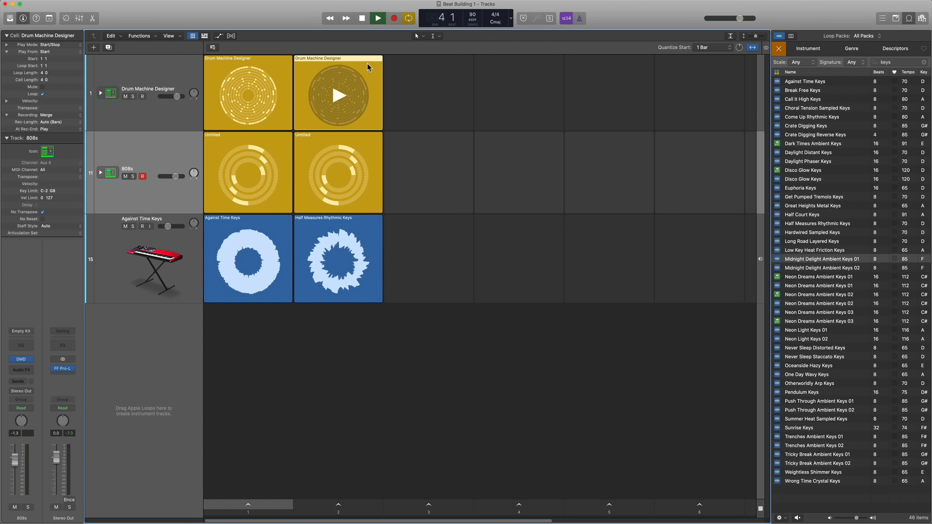
{"action": "left_click_drag", "start_coordinate": [367, 63], "coordinate": [393, 62]}
{"action": "double_click", "coordinate": [392, 62]}
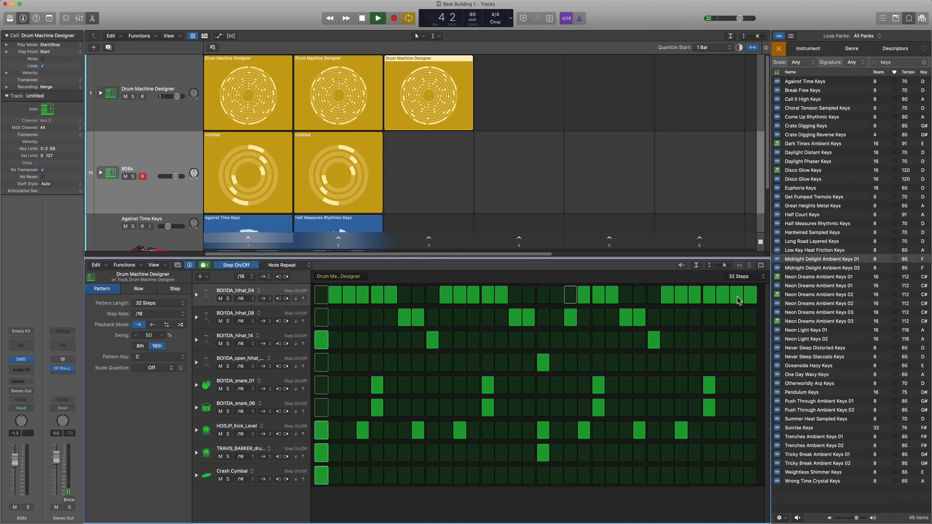
Step: Clear BOI1DA_hihat_04 and fill it except every fourth step from step 2, set BOI1DA_hihat_08 to steps 6, 14 and 22, and hide the sequencer
{"action": "right_click", "coordinate": [277, 292]}
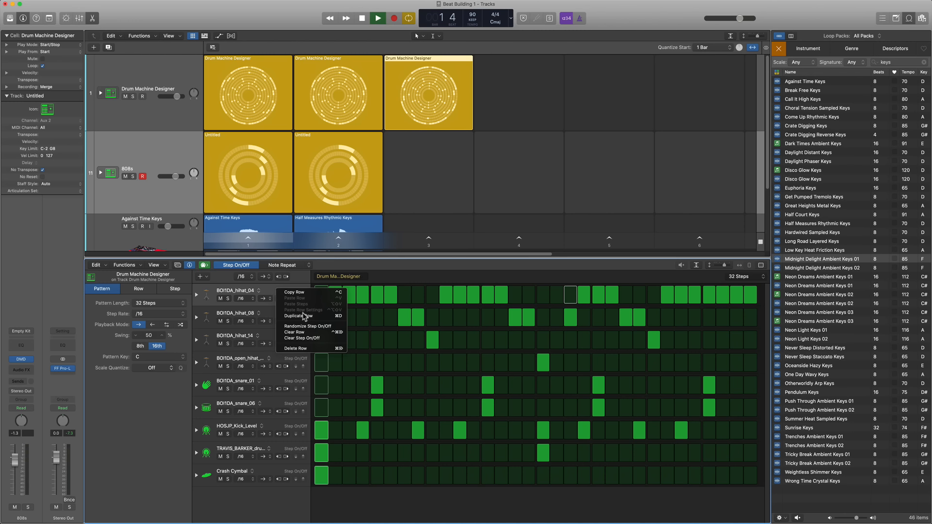
{"action": "left_click", "coordinate": [298, 332]}
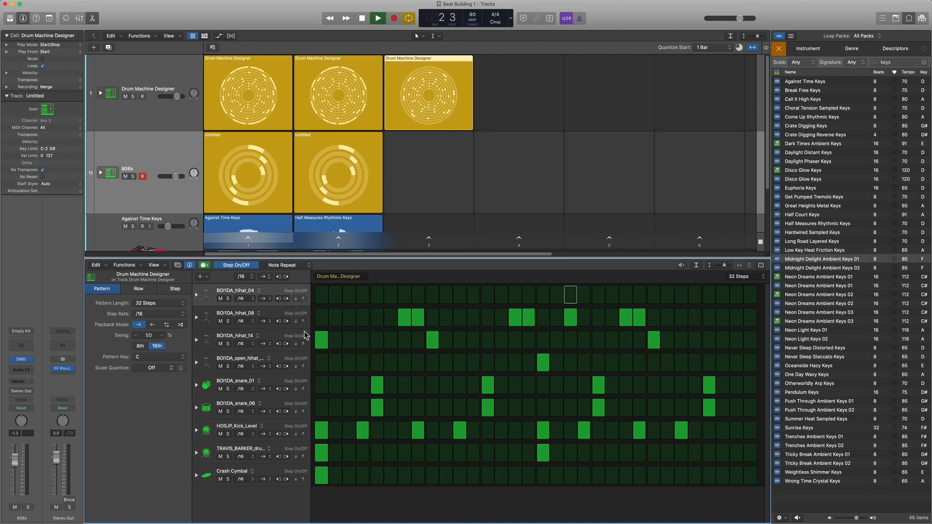
{"action": "left_click", "coordinate": [325, 299]}
{"action": "left_click", "coordinate": [347, 298]}
{"action": "left_click_drag", "start_coordinate": [362, 298], "coordinate": [751, 300]}
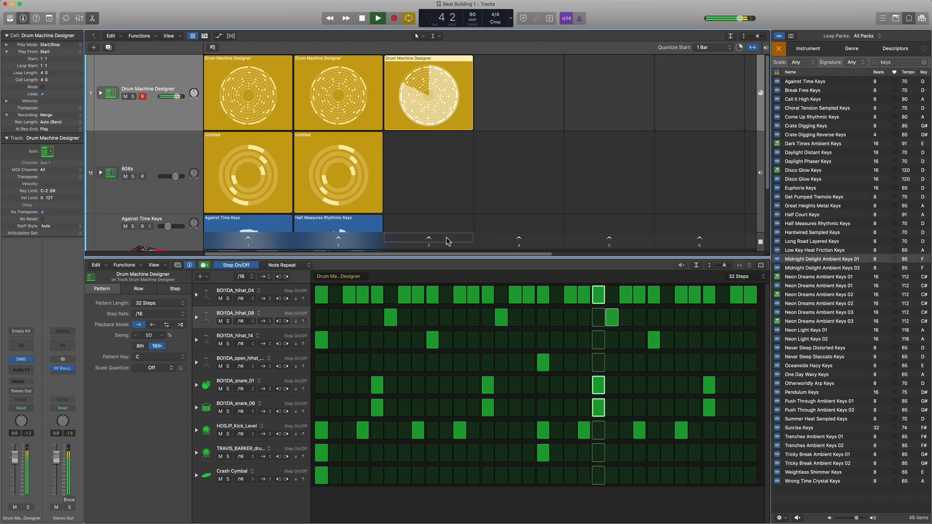
{"action": "key", "text": "space"}
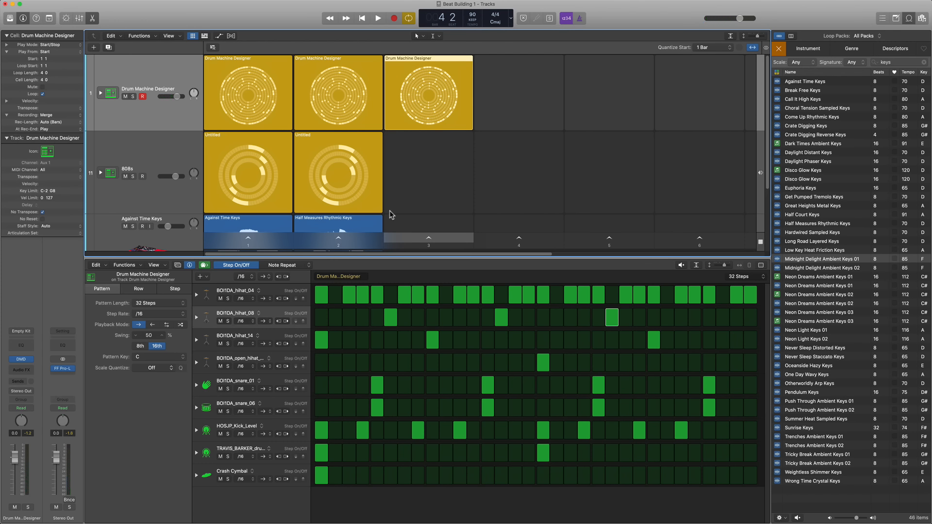
{"action": "left_click_drag", "start_coordinate": [352, 257], "coordinate": [385, 523]}
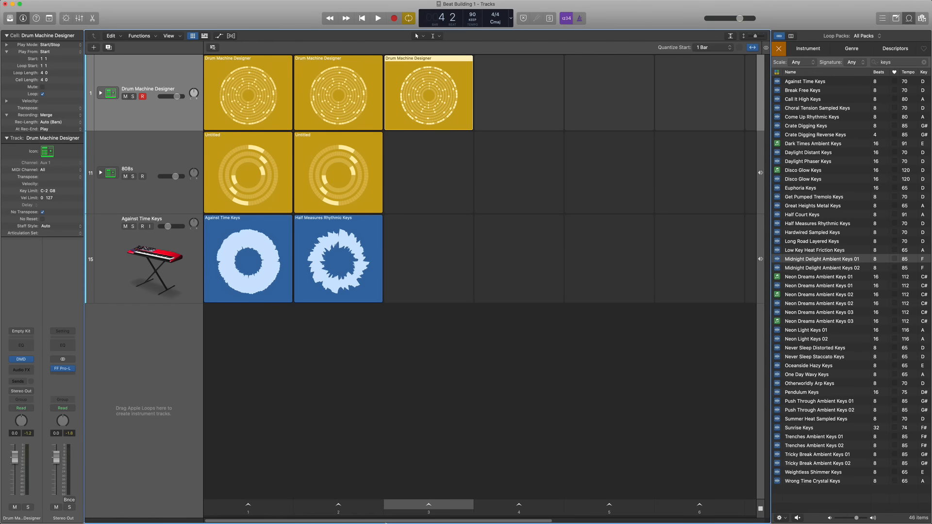
Step: Add an instrument track with Vintage Electric Piano and ChromaVerb, and create a pattern cell on it in scene 3
{"action": "double_click", "coordinate": [165, 352]}
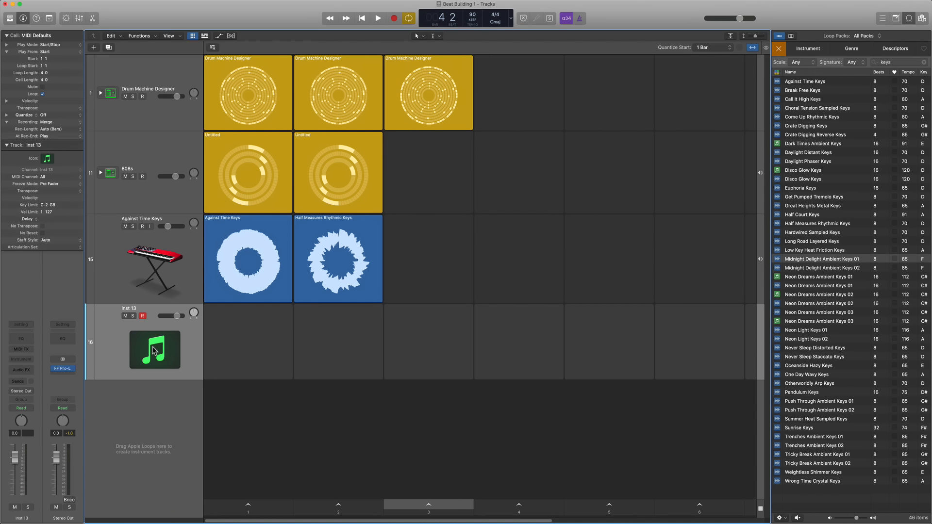
{"action": "left_click", "coordinate": [28, 359]}
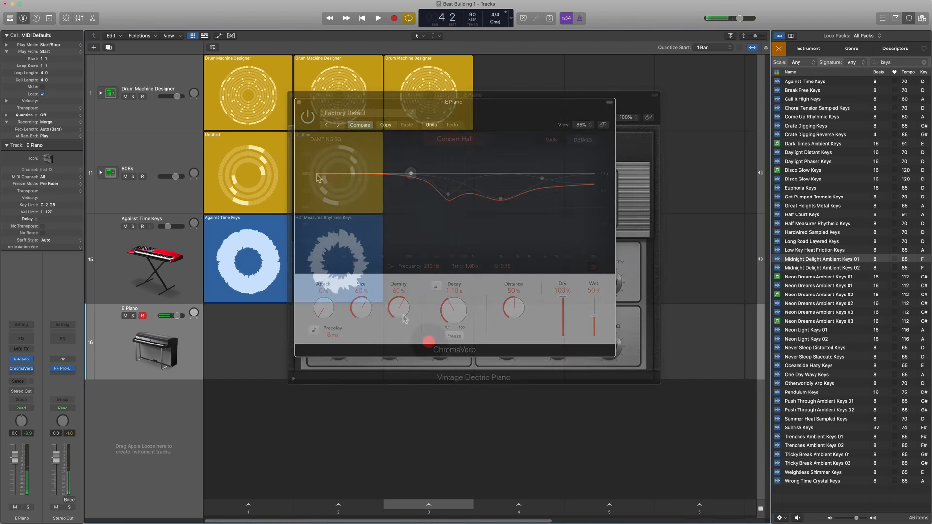
{"action": "right_click", "coordinate": [406, 316]}
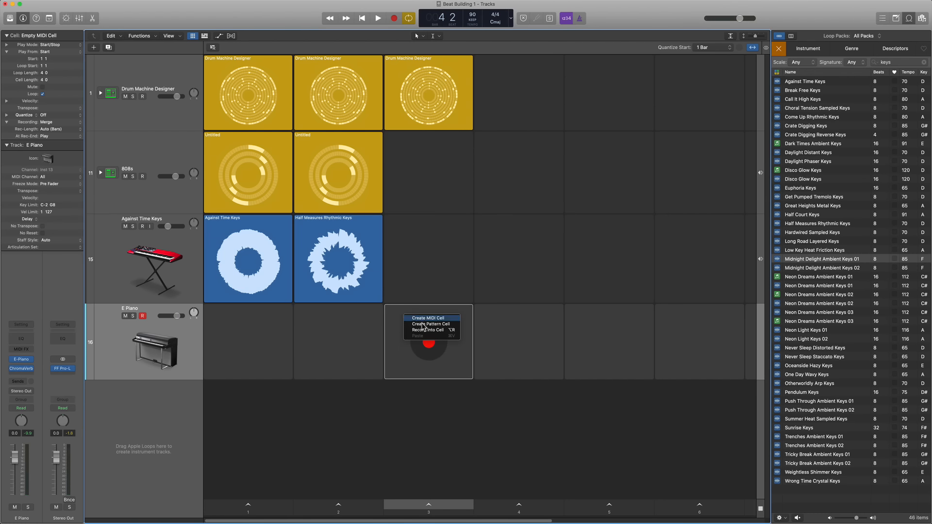
{"action": "left_click", "coordinate": [423, 324]}
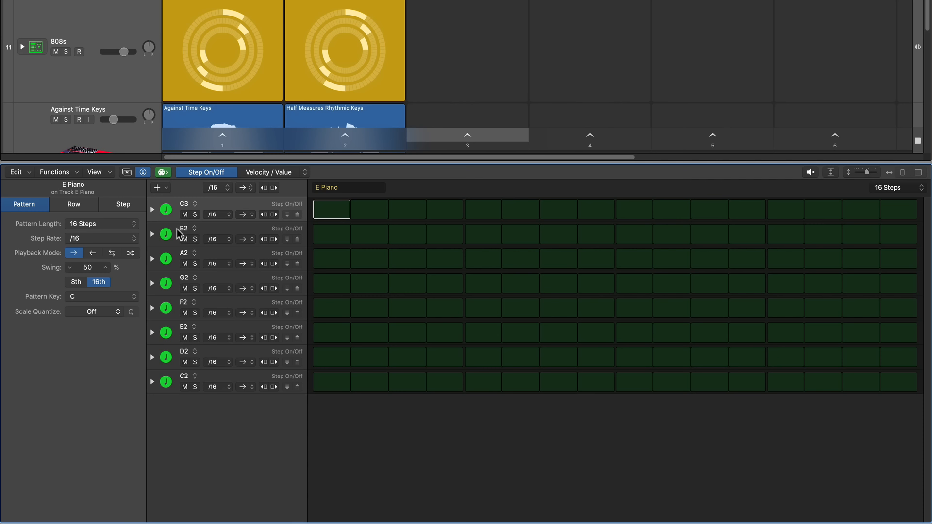
{"action": "left_click", "coordinate": [165, 189]}
{"action": "mouse_move", "coordinate": [190, 193]}
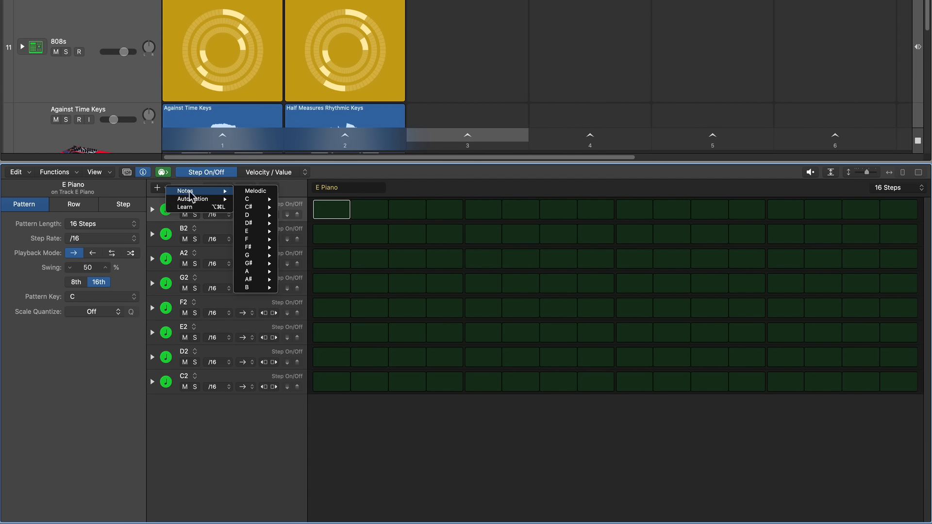
{"action": "left_click", "coordinate": [221, 424]}
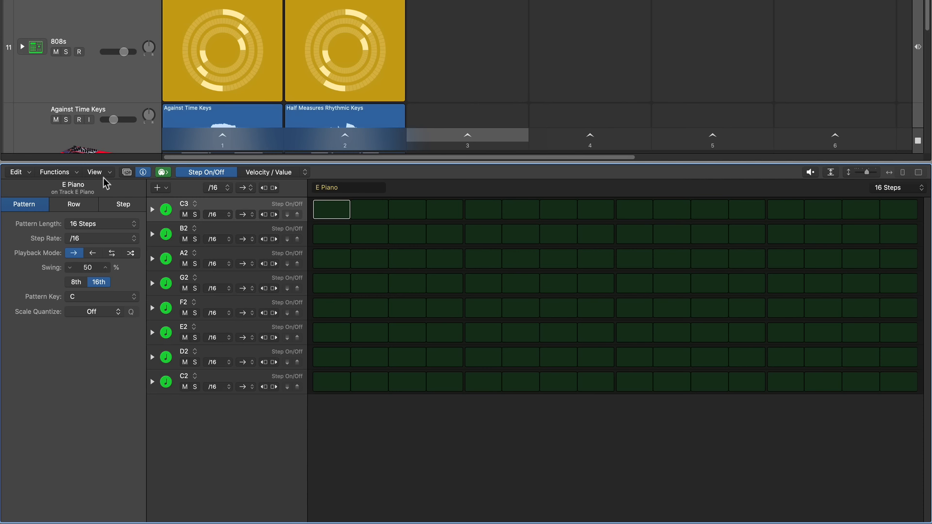
Step: Browse the pattern library's melodic patterns and templates, and apply the Minor template to the E Piano pattern
{"action": "left_click", "coordinate": [127, 172]}
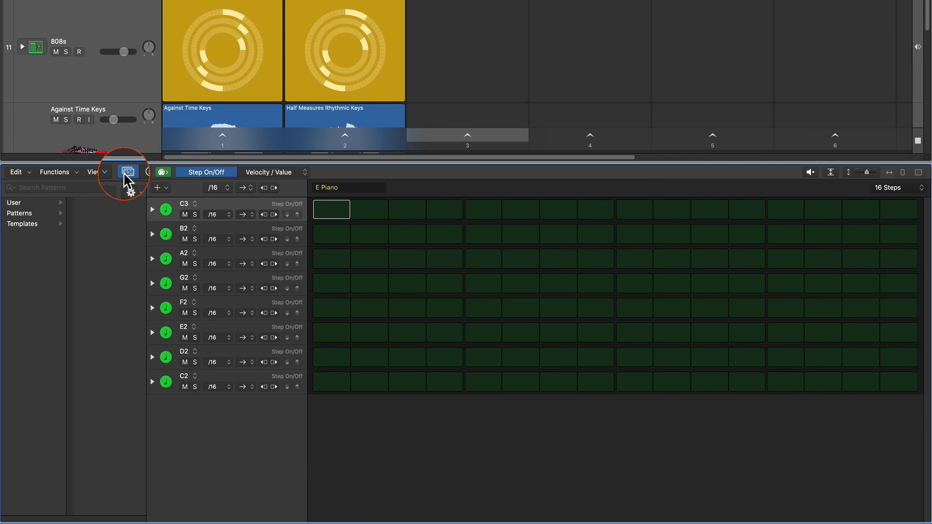
{"action": "left_click", "coordinate": [34, 214]}
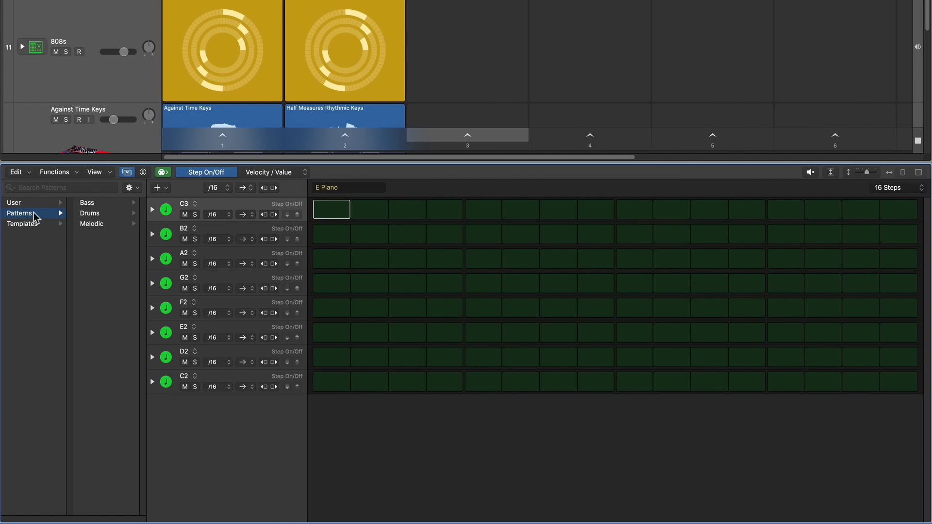
{"action": "left_click", "coordinate": [94, 225]}
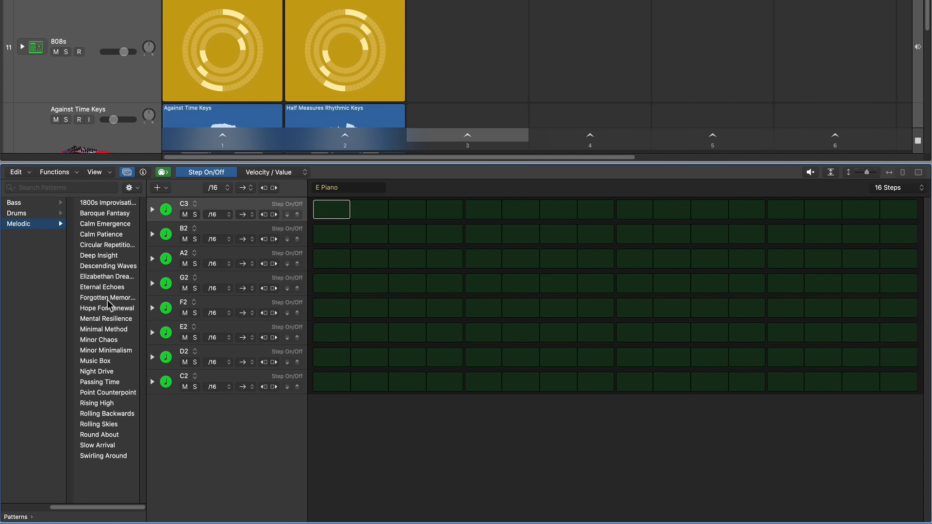
{"action": "scroll", "coordinate": [29, 249], "scroll_direction": "left", "scroll_amount": 5}
{"action": "left_click", "coordinate": [30, 220]}
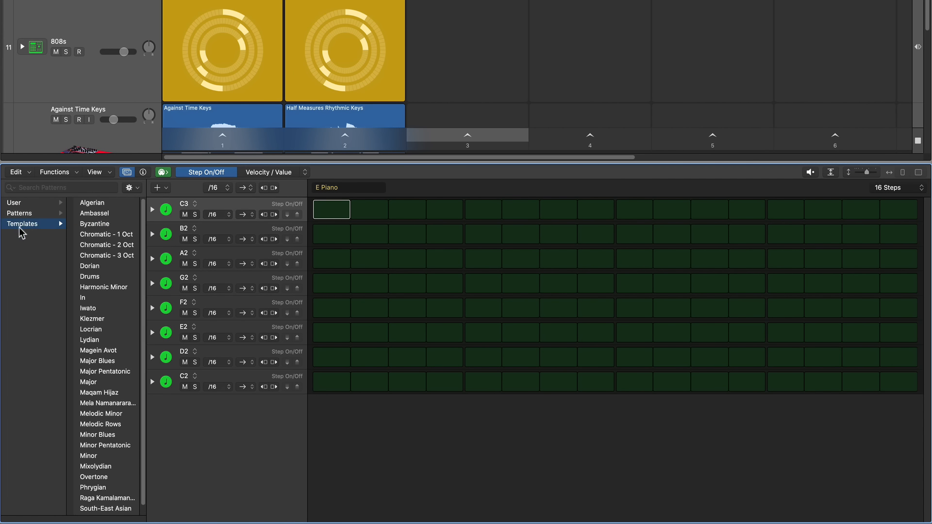
{"action": "scroll", "coordinate": [97, 340], "scroll_direction": "down", "scroll_amount": 1}
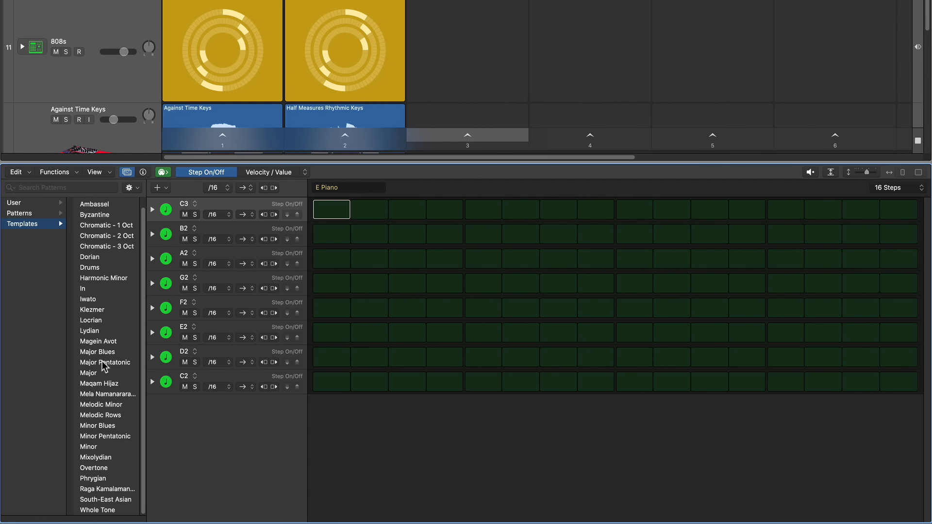
{"action": "left_click", "coordinate": [110, 449]}
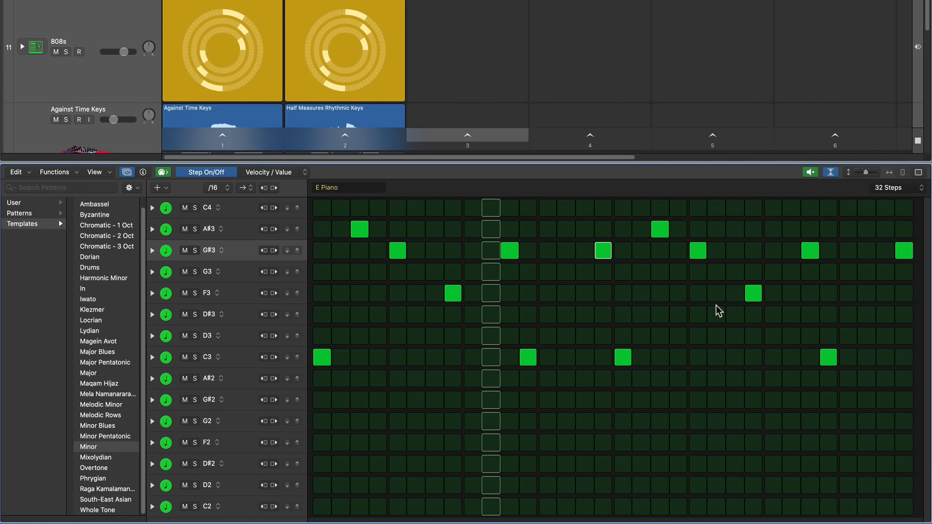
Step: Turn on step 22 of the D#3 row in the E Piano pattern, preview the pattern, and close Tape Delay
{"action": "left_click", "coordinate": [717, 340]}
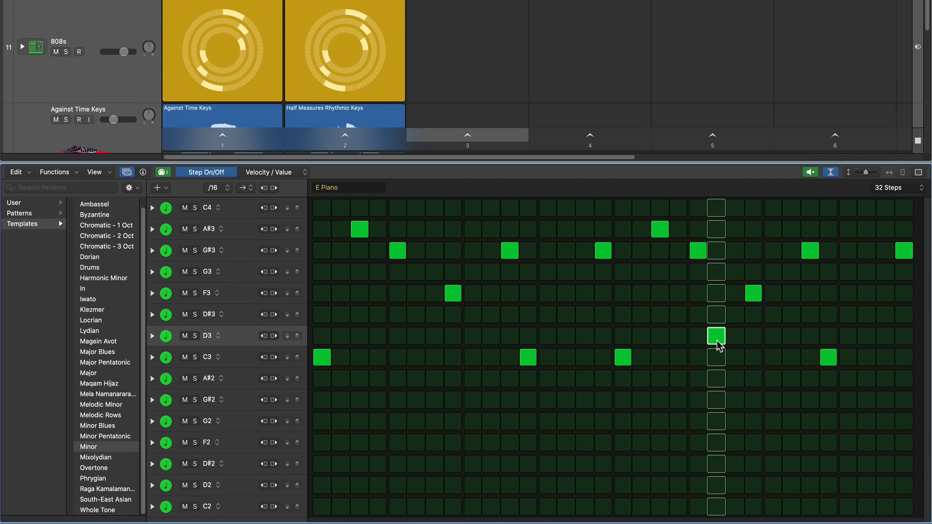
{"action": "left_click", "coordinate": [717, 340]}
{"action": "left_click", "coordinate": [715, 315]}
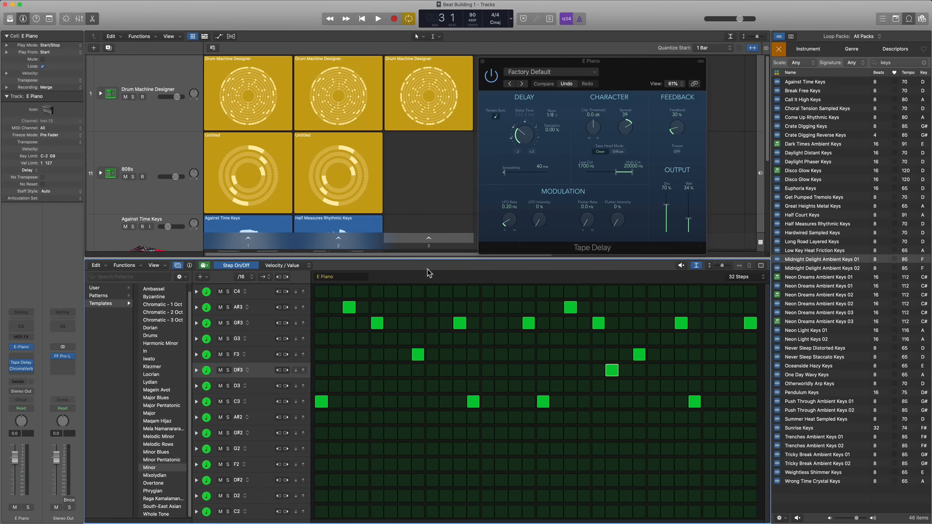
{"action": "key", "text": "space"}
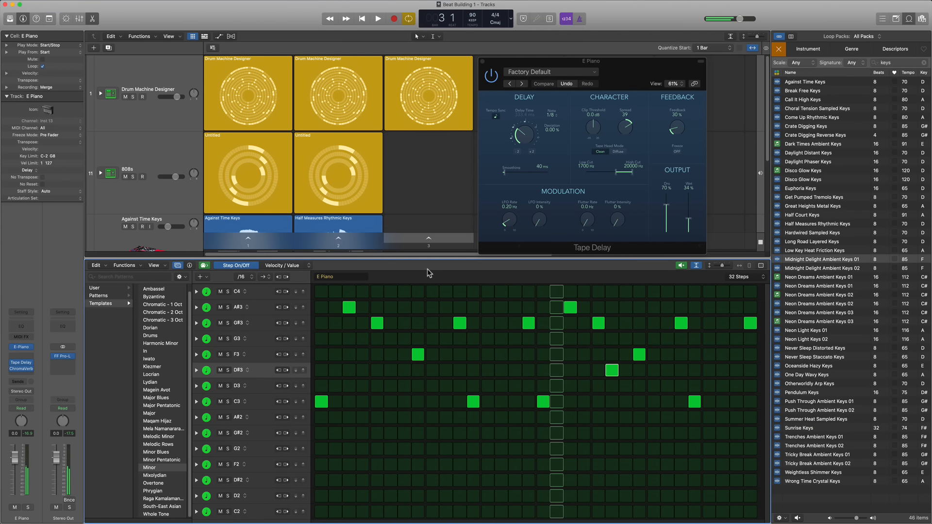
{"action": "left_click", "coordinate": [483, 61]}
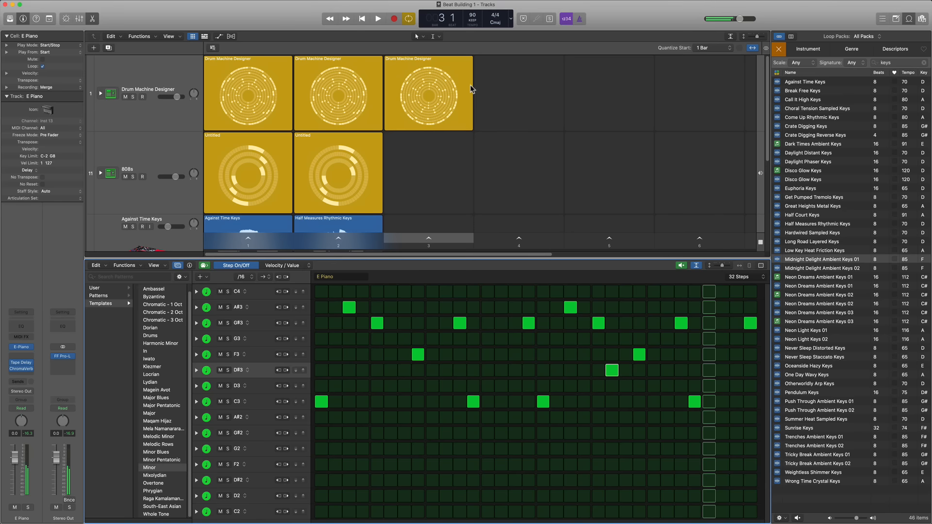
Step: Return to the full Live Loops grid and play the scenes, switching from scene 3 to scene 2 and back
{"action": "key", "text": "x"}
{"action": "key", "text": "x"}
{"action": "key", "text": "space"}
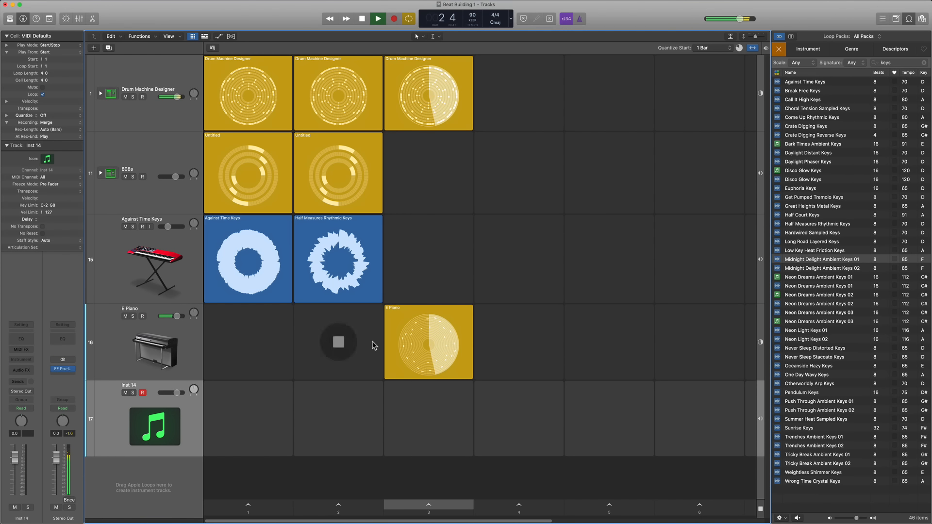
{"action": "left_click", "coordinate": [375, 507]}
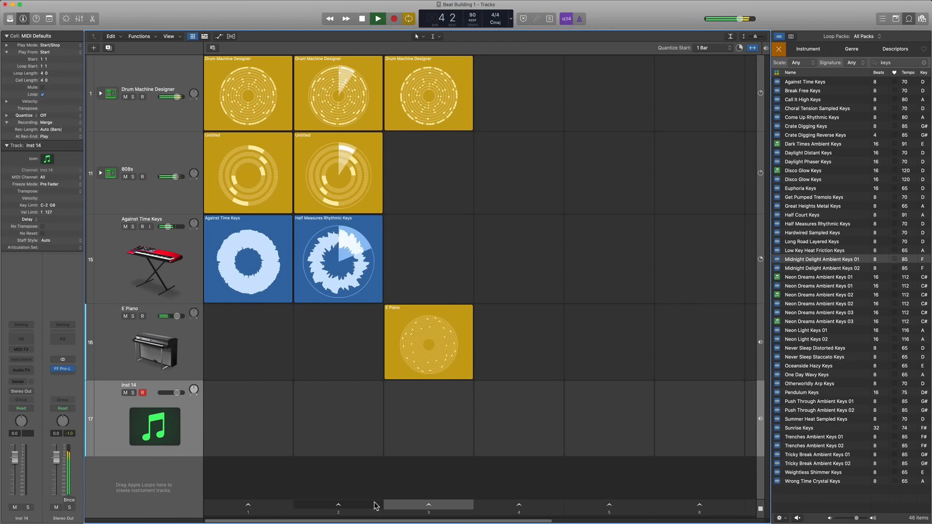
{"action": "left_click", "coordinate": [411, 507]}
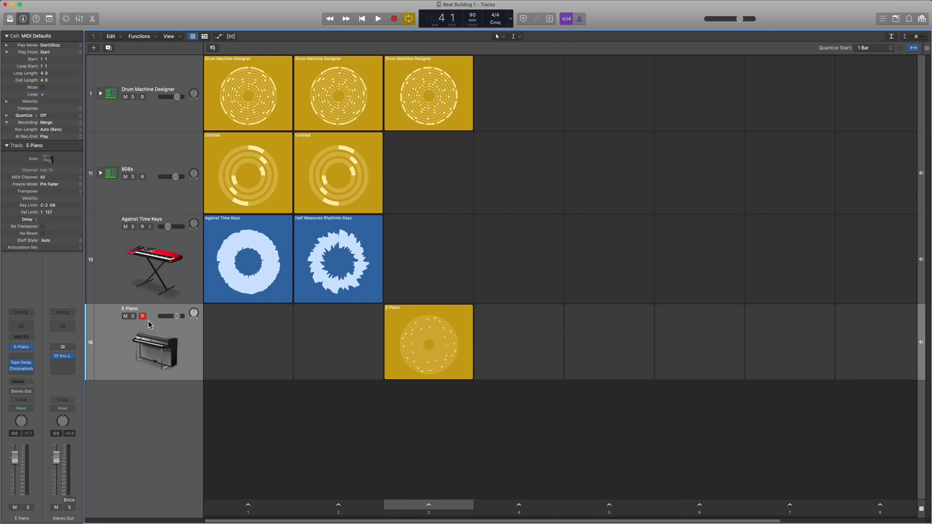
Step: Narrow the Live Loops cells, show the Tracks area beside the grid, turn off Cycle and return the playhead to bar 1
{"action": "key", "text": "super+Left"}
{"action": "key", "text": "super+Left"}
{"action": "key", "text": "super+Left"}
{"action": "key", "text": "super+Left"}
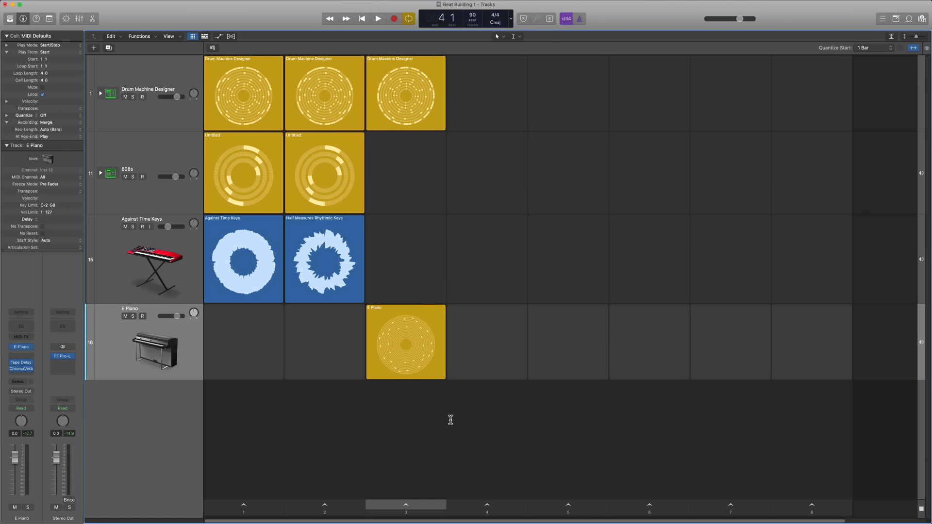
{"action": "key", "text": "alt+shift+b"}
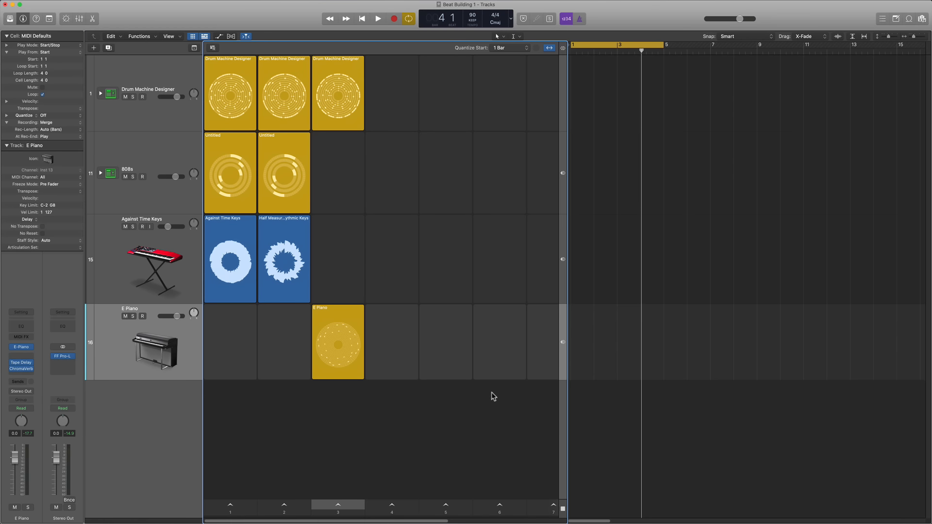
{"action": "left_click", "coordinate": [694, 202]}
{"action": "key", "text": "c"}
{"action": "key", "text": "Return"}
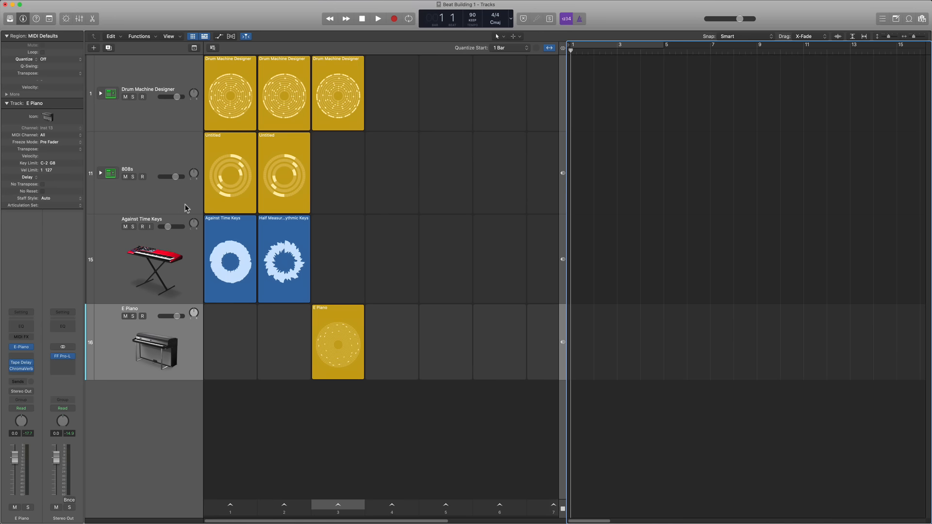
Step: Insert scene 1 at the playhead twice in a row, starting from bar 1 of the Tracks area
{"action": "left_click", "coordinate": [213, 49]}
{"action": "left_click", "coordinate": [213, 48]}
{"action": "left_click", "coordinate": [243, 513]}
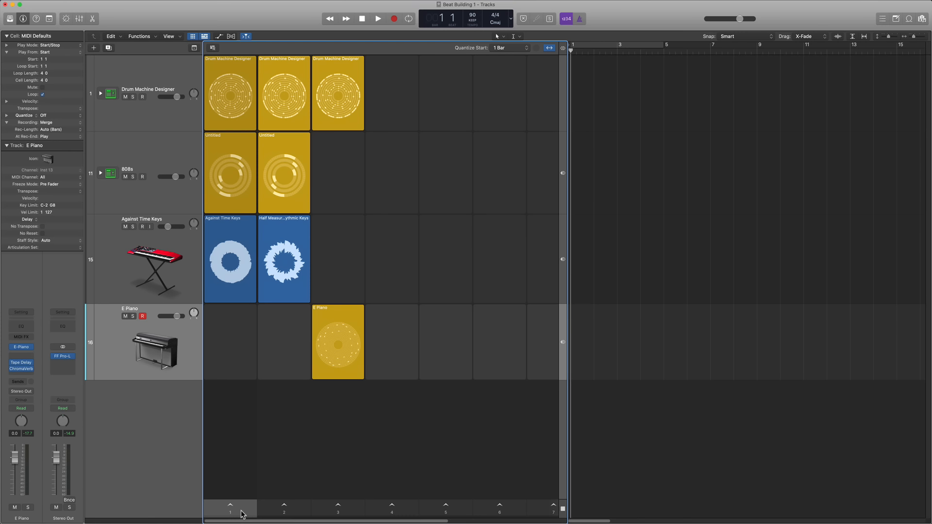
{"action": "right_click", "coordinate": [242, 514]}
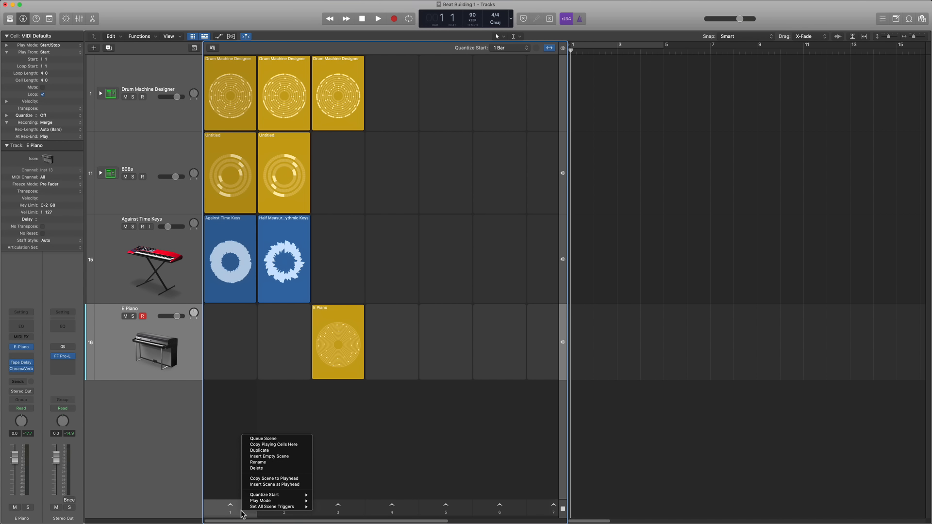
{"action": "left_click", "coordinate": [283, 485]}
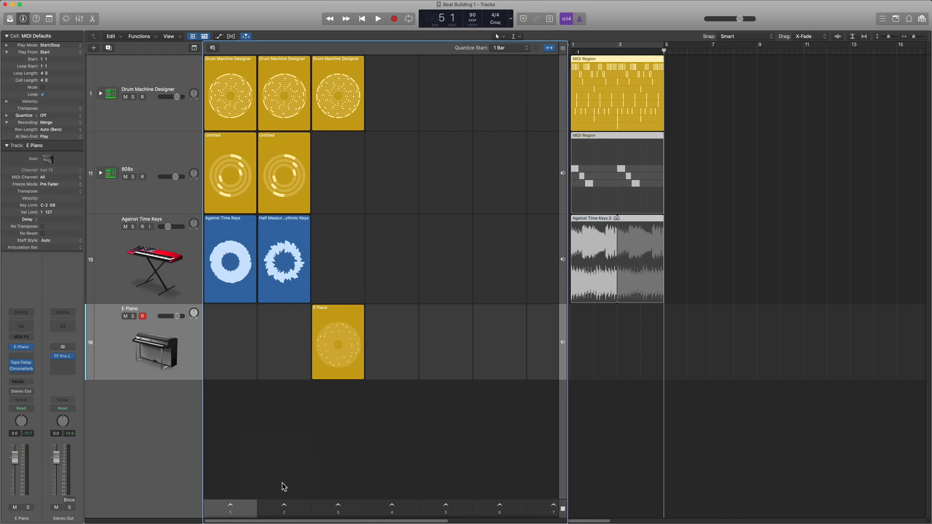
{"action": "right_click", "coordinate": [246, 510]}
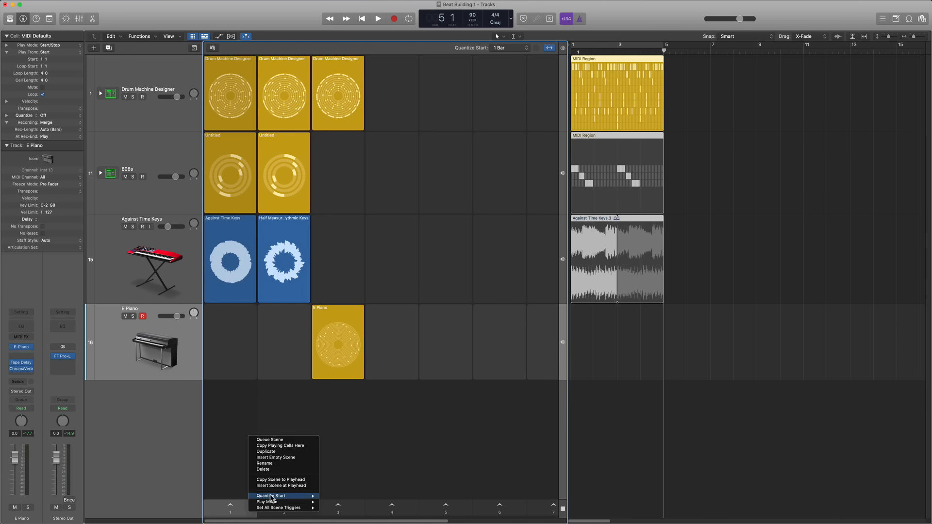
{"action": "left_click", "coordinate": [281, 485]}
Step: Insert scene 2 at the playhead, followed by scene 3, to extend the arrangement in the Tracks area
{"action": "right_click", "coordinate": [299, 510]}
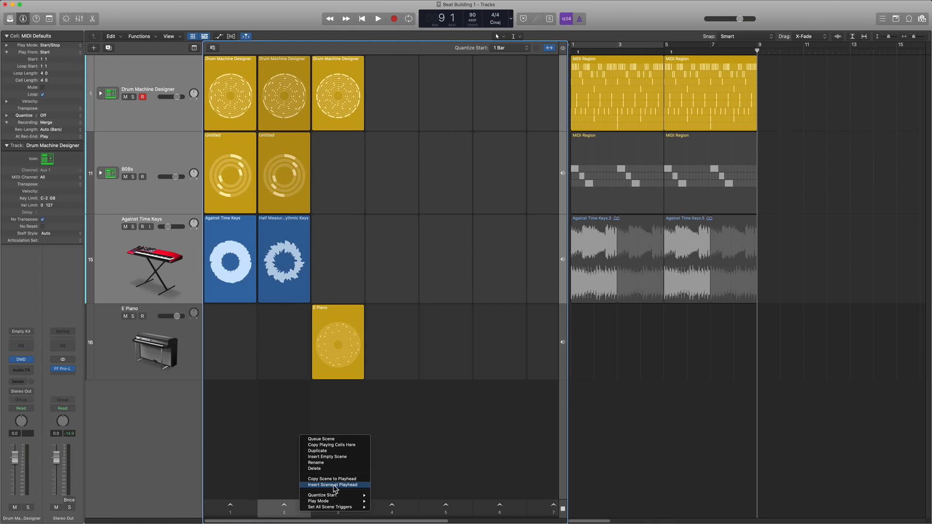
{"action": "left_click", "coordinate": [348, 485]}
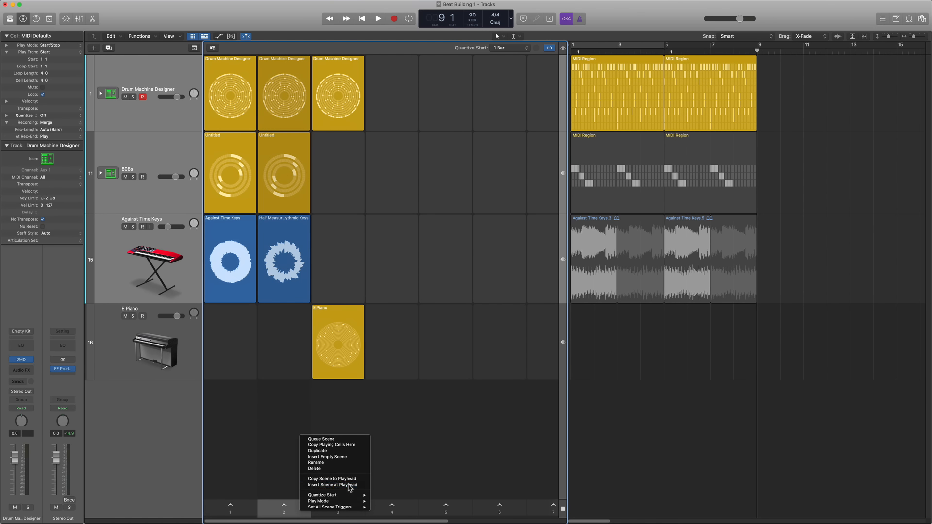
{"action": "right_click", "coordinate": [351, 513]}
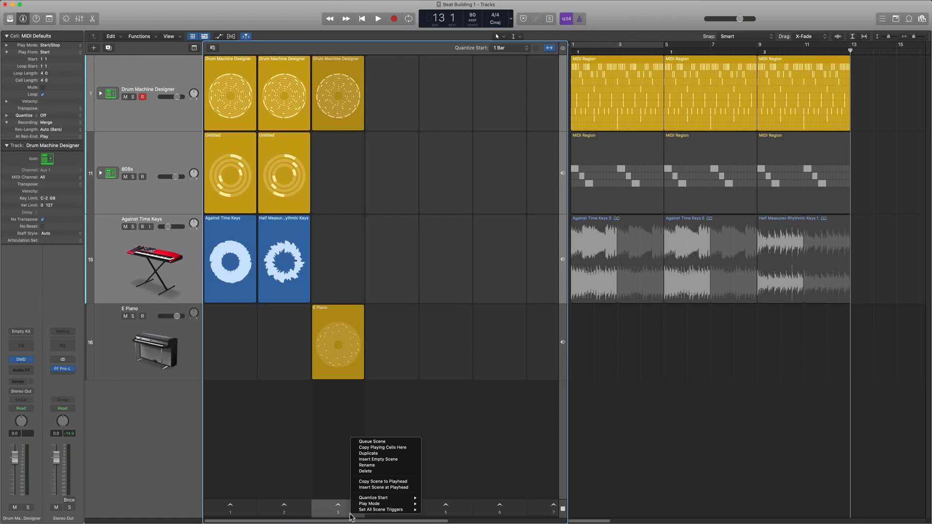
{"action": "left_click", "coordinate": [380, 487]}
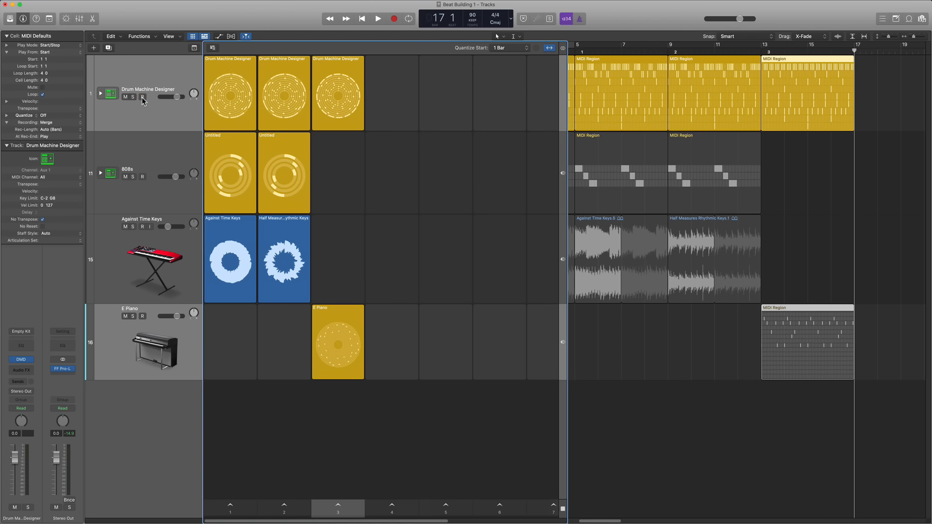
Step: Switch playback of all tracks from the Live Loops cells to the regions in the Tracks area
{"action": "left_click", "coordinate": [563, 47]}
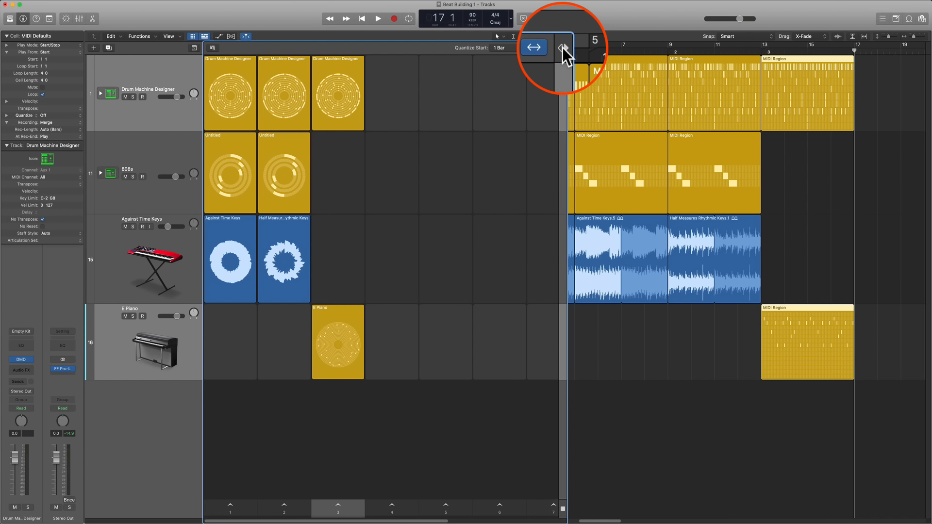
{"action": "left_click", "coordinate": [562, 47]}
{"action": "left_click", "coordinate": [563, 47]}
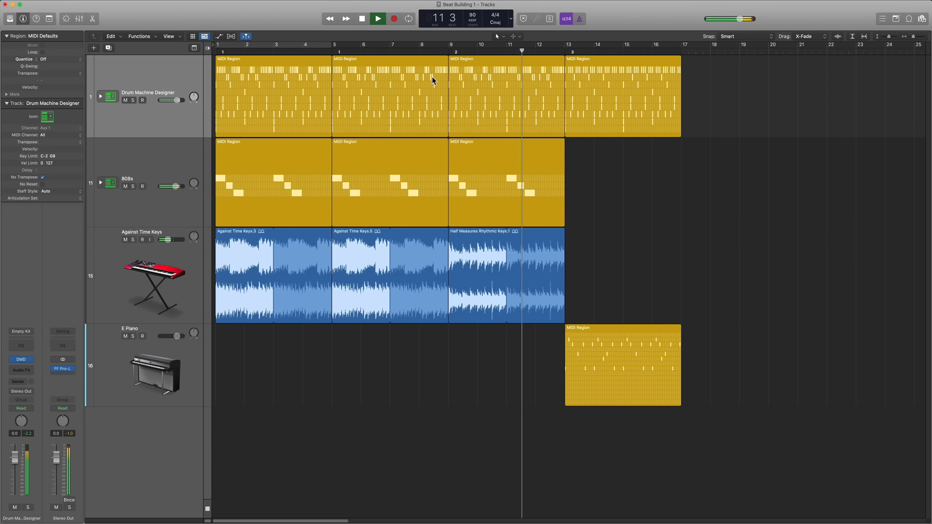
Step: Repeat the third 808s region once so the 808s also cover bars 13 to 16
{"action": "left_click", "coordinate": [526, 172]}
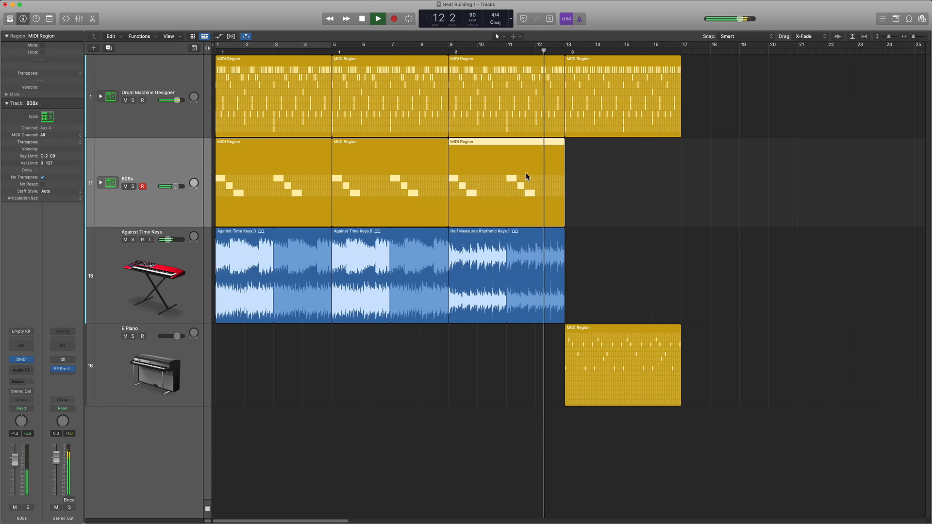
{"action": "key", "text": "super+r"}
{"action": "left_click", "coordinate": [743, 206]}
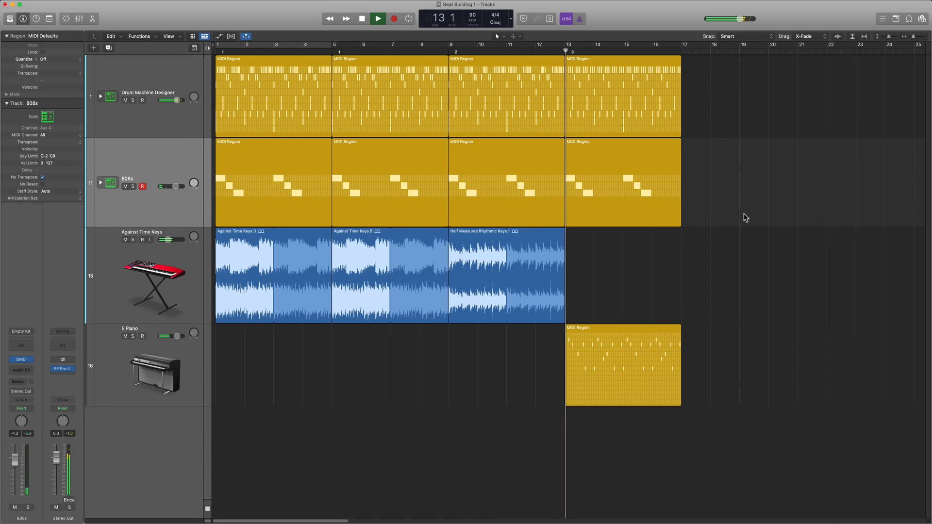